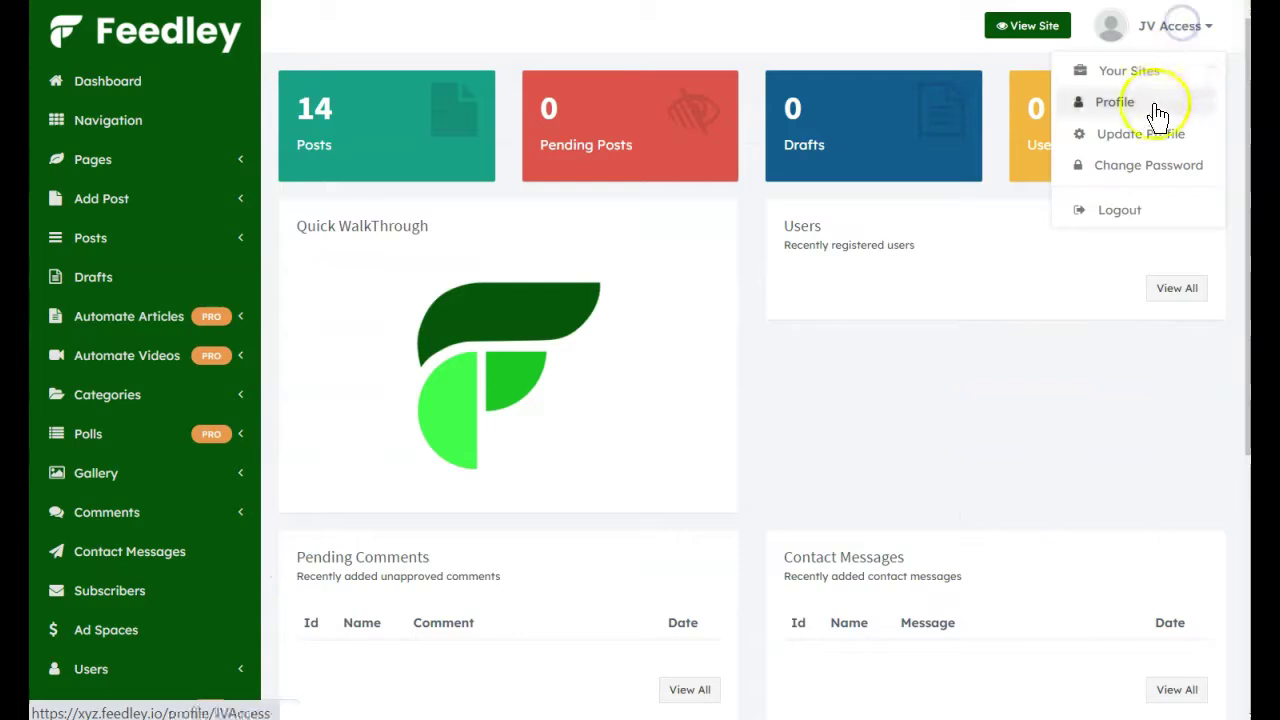
- Look through the Feedley sales page, from the income screenshots to the three-step overview of creating viral news sites
left_click(876, 350)
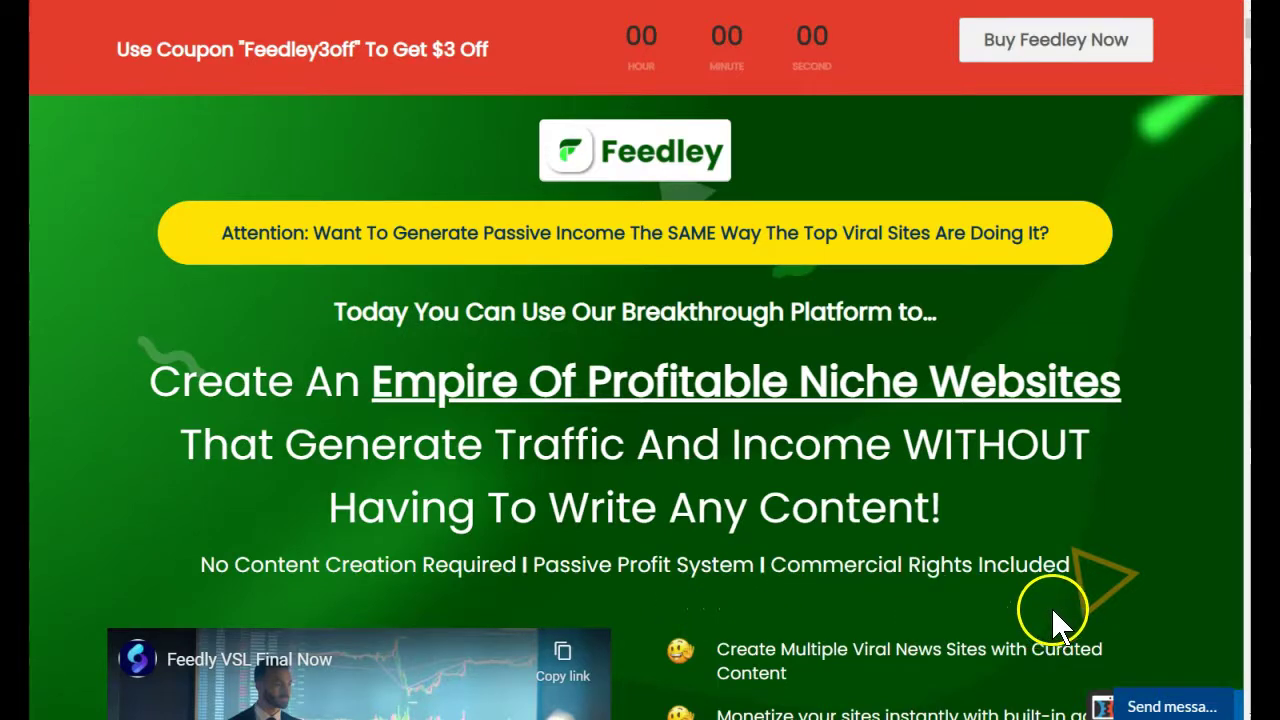
scroll(1052, 610, "down", 10)
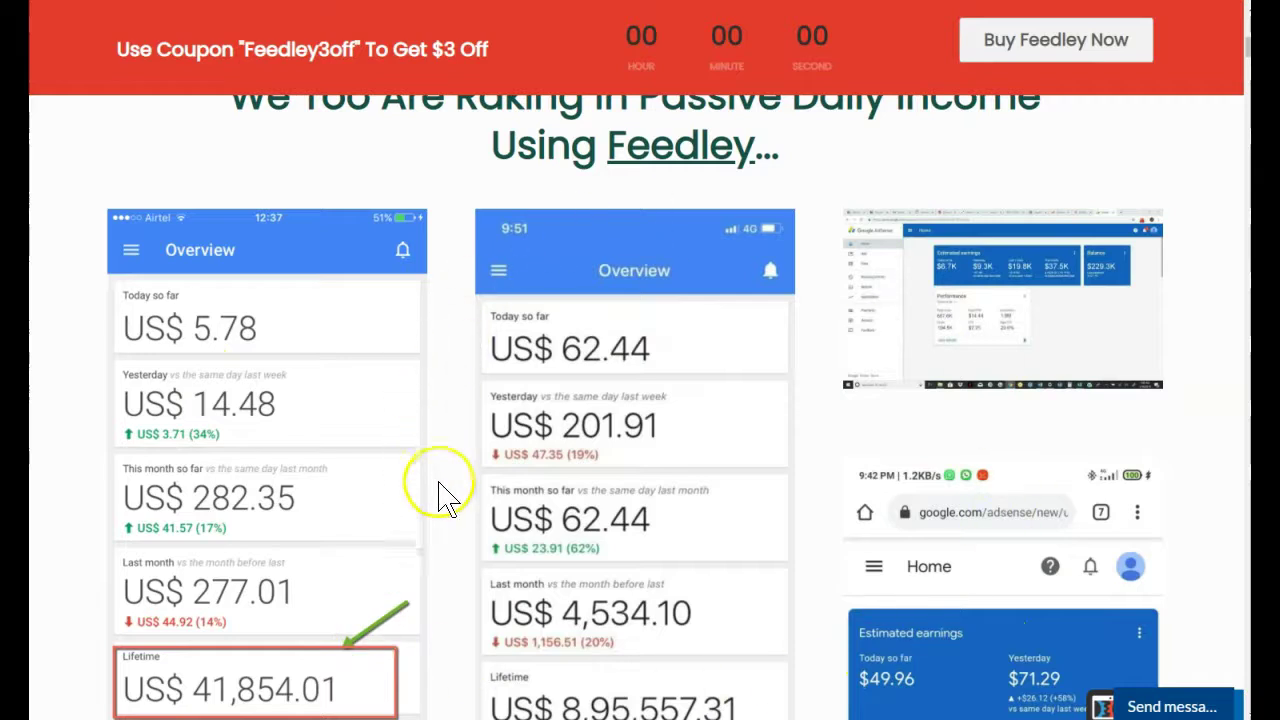
scroll(457, 520, "down", 5)
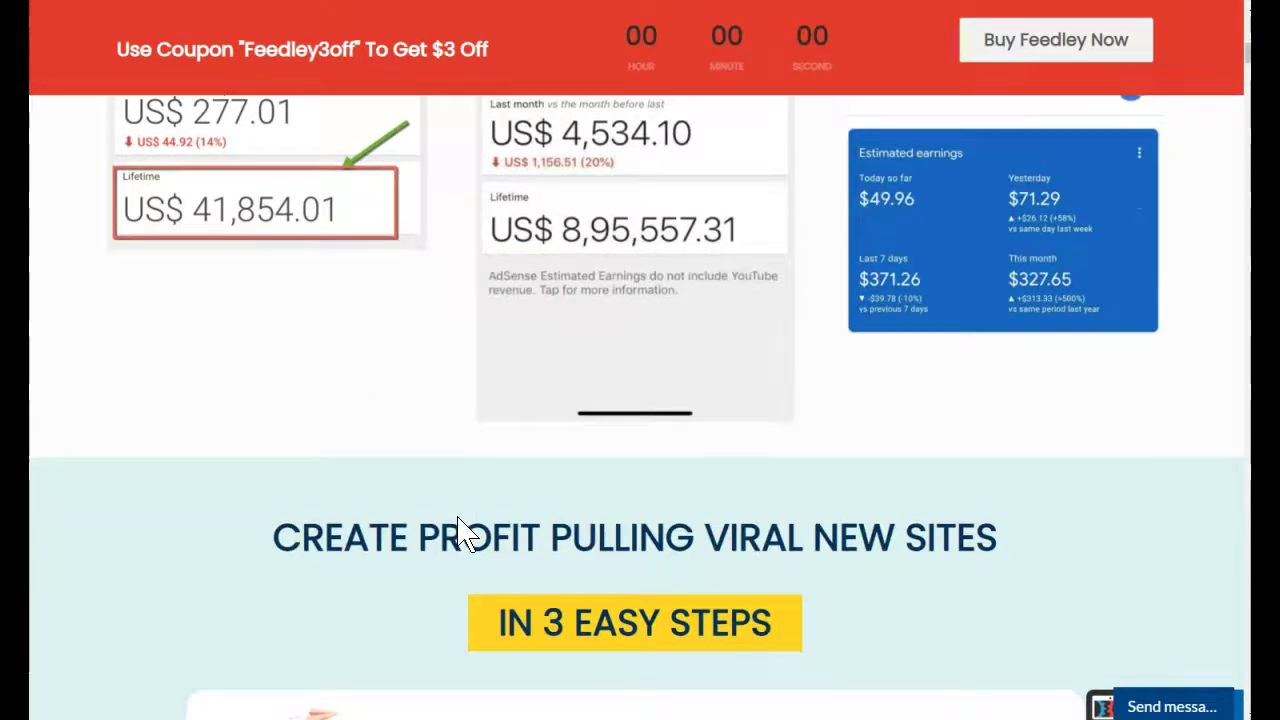
scroll(460, 530, "down", 4)
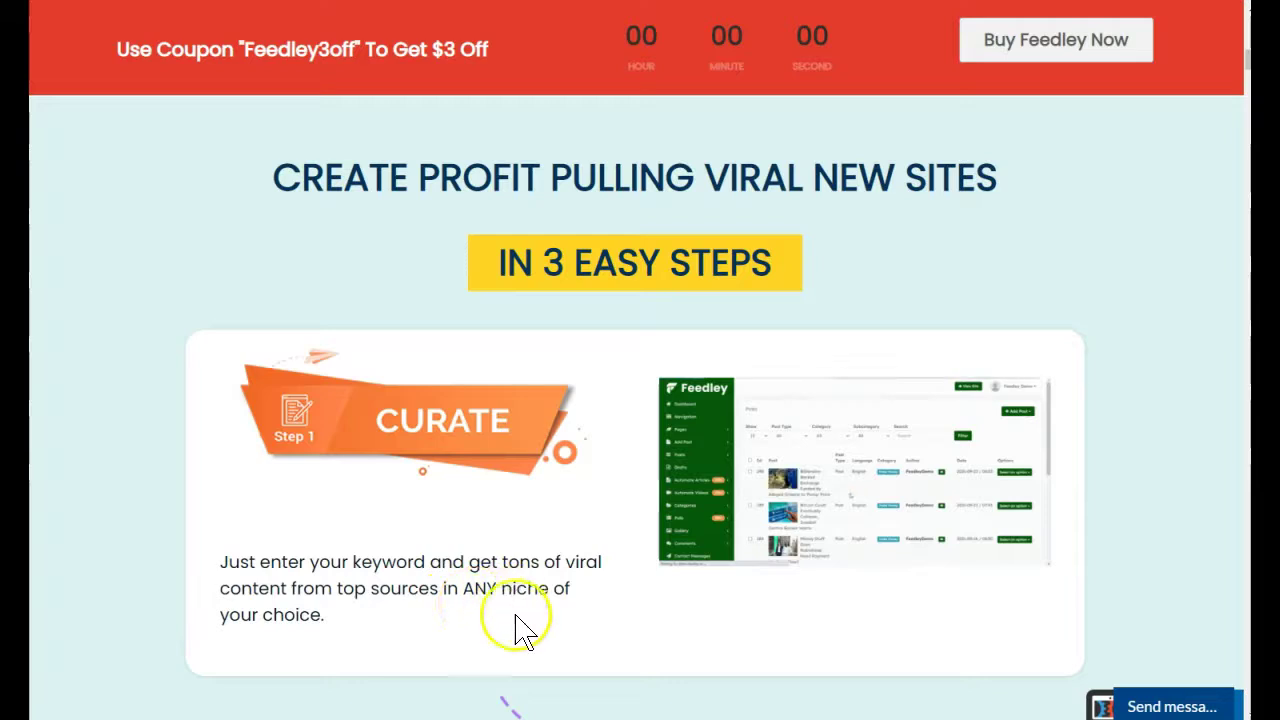
scroll(585, 645, "down", 6)
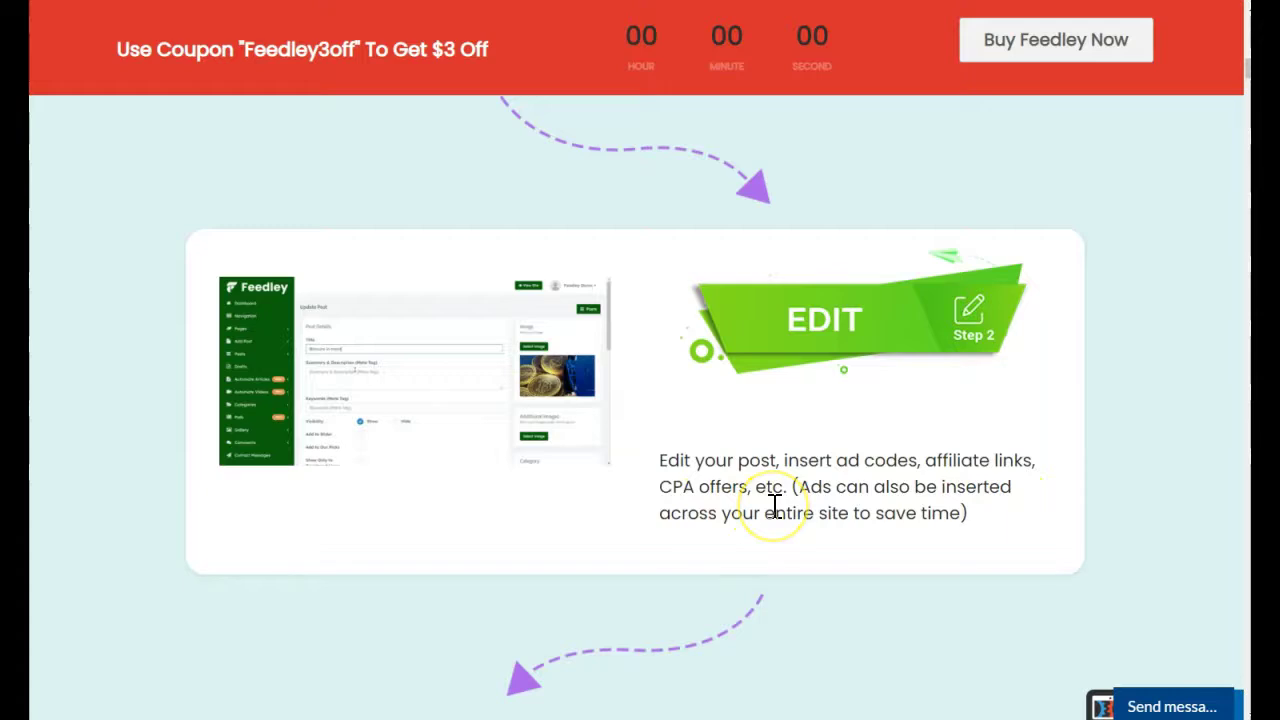
scroll(773, 507, "down", 5)
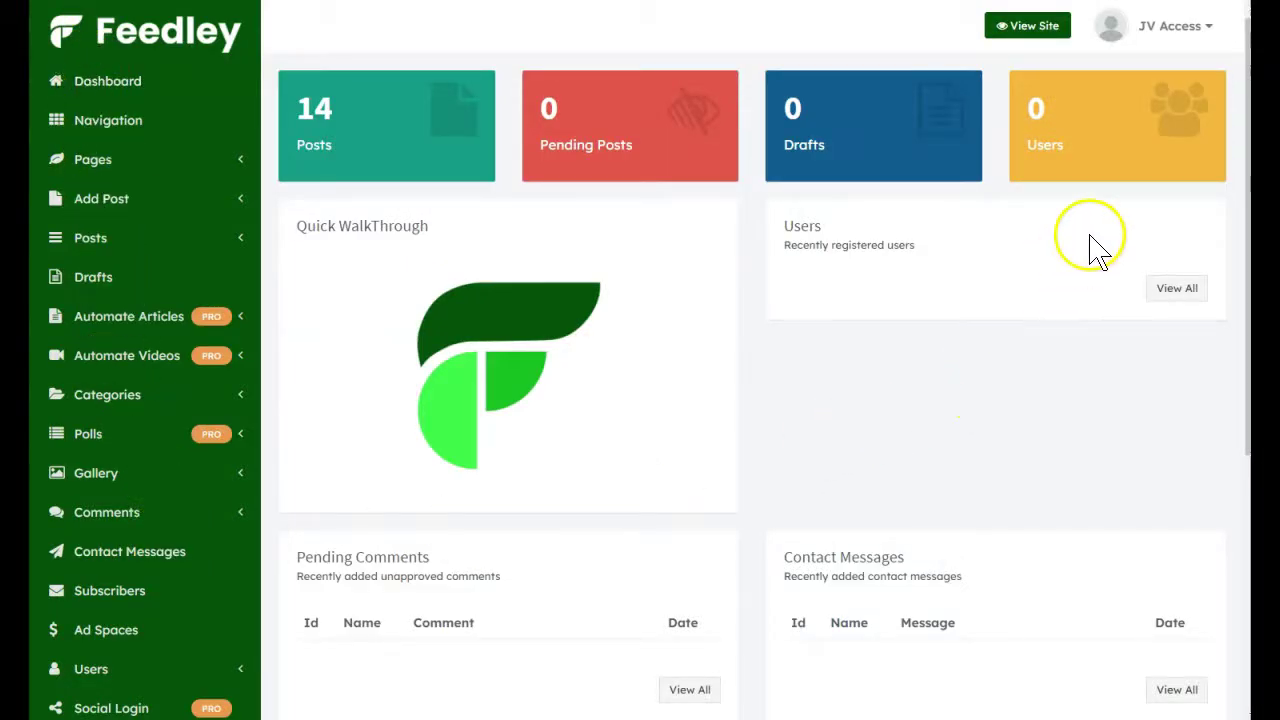
- Go to the list of your sites and open the XYZ site for management
left_click(1190, 27)
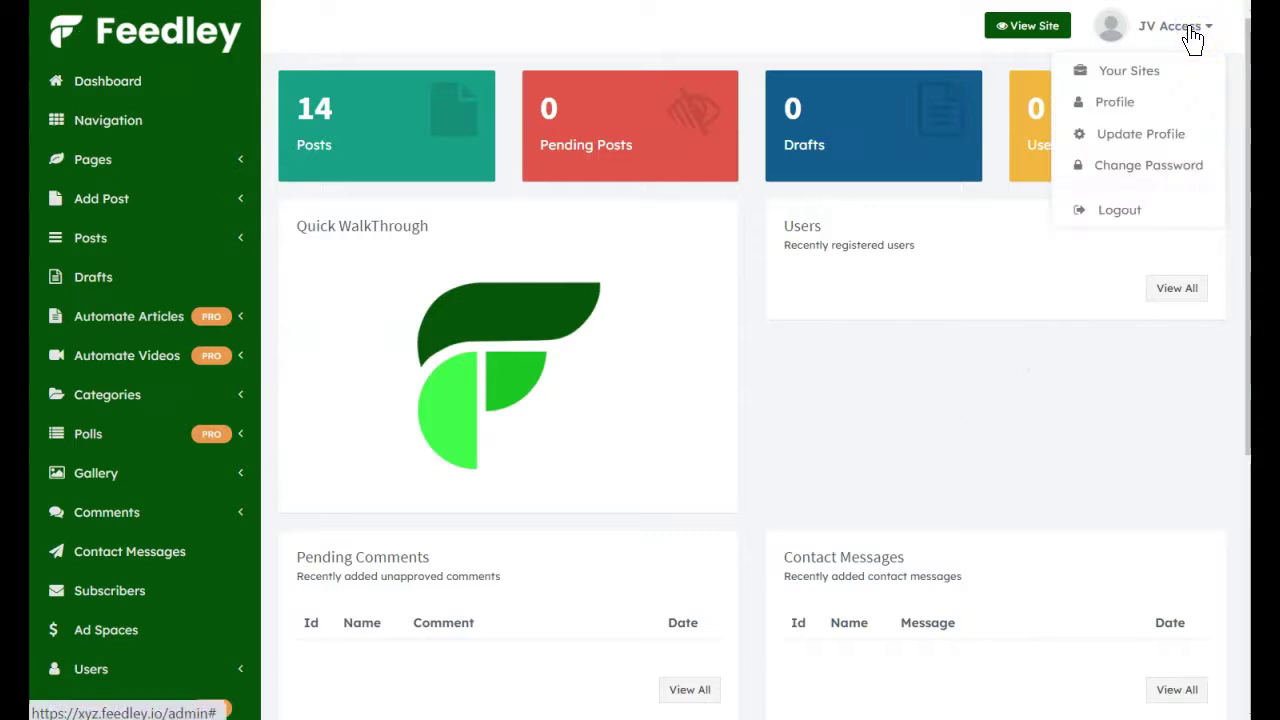
left_click(1190, 28)
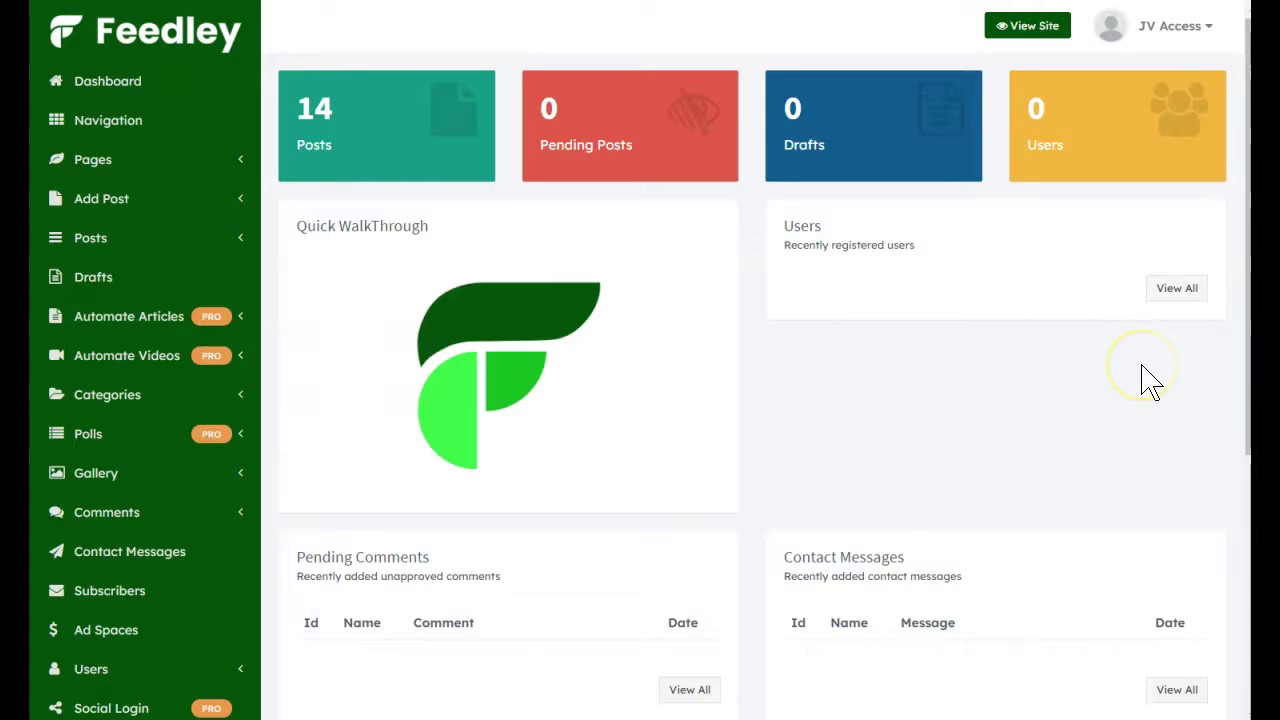
left_click(1172, 36)
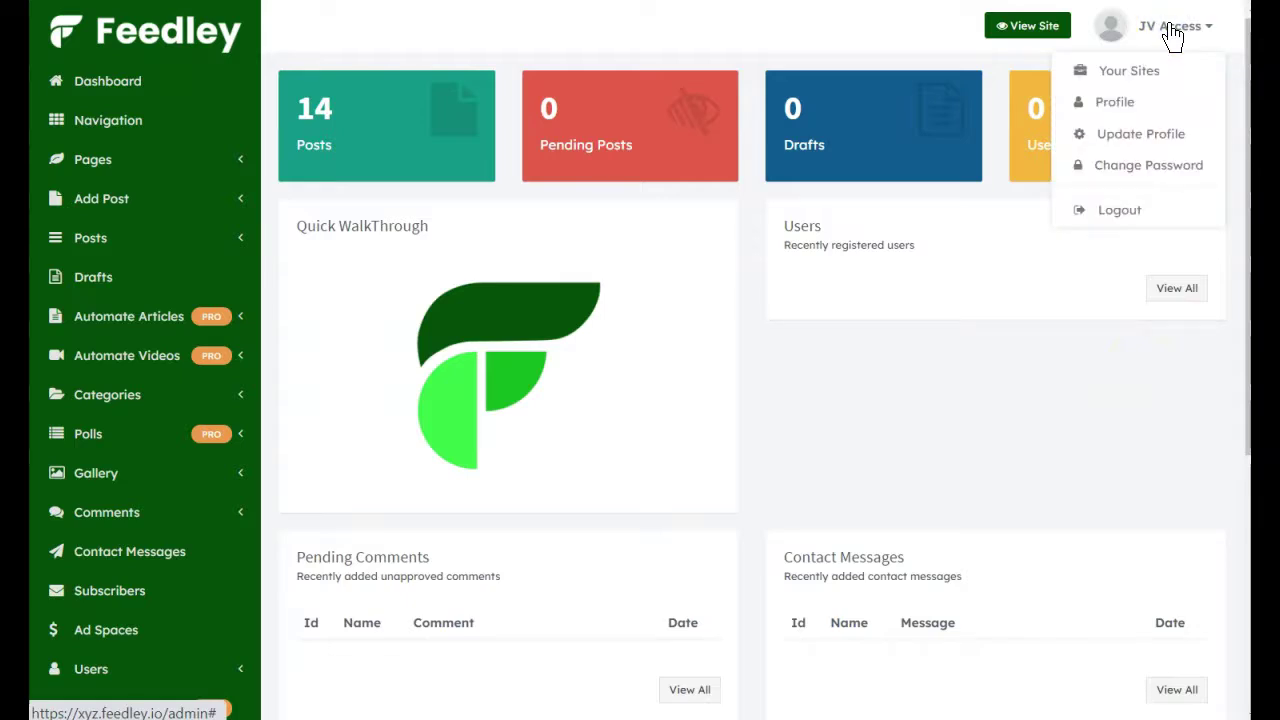
left_click(1150, 76)
left_click(1150, 80)
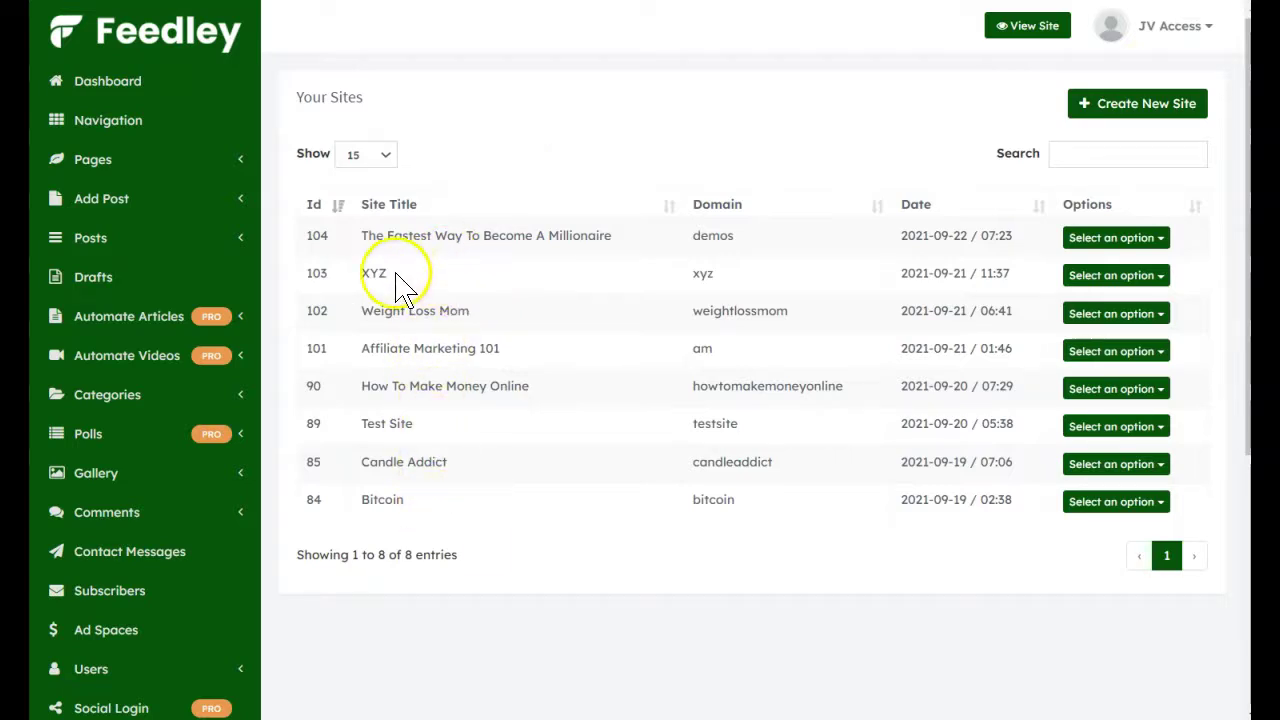
left_click(1125, 285)
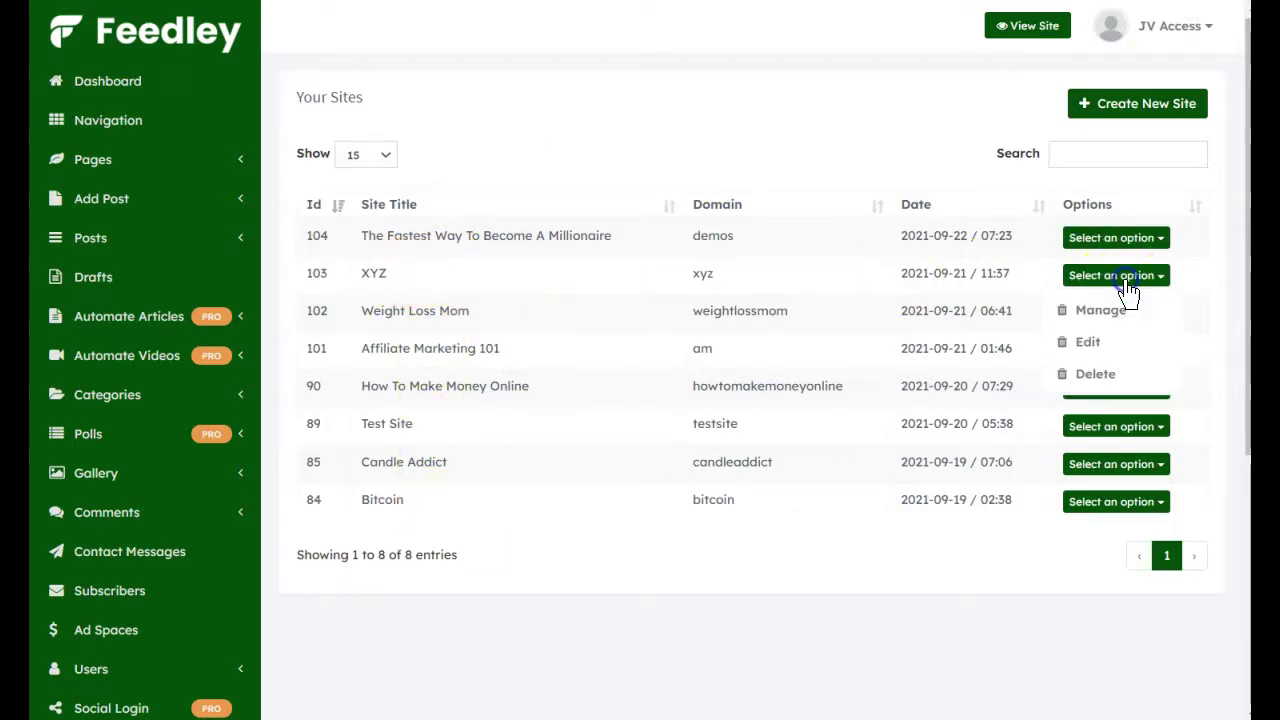
left_click(1124, 316)
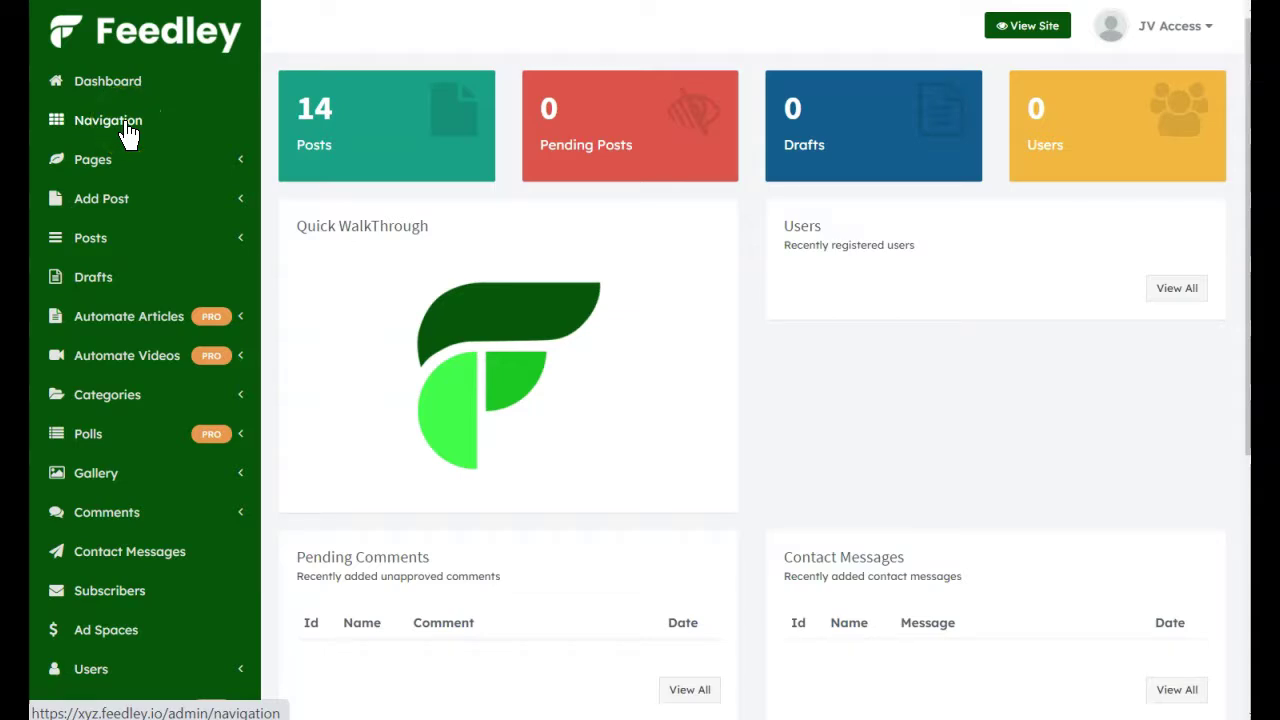
- Open the site's navigation settings and review the menu link form and the list of existing links
left_click(126, 132)
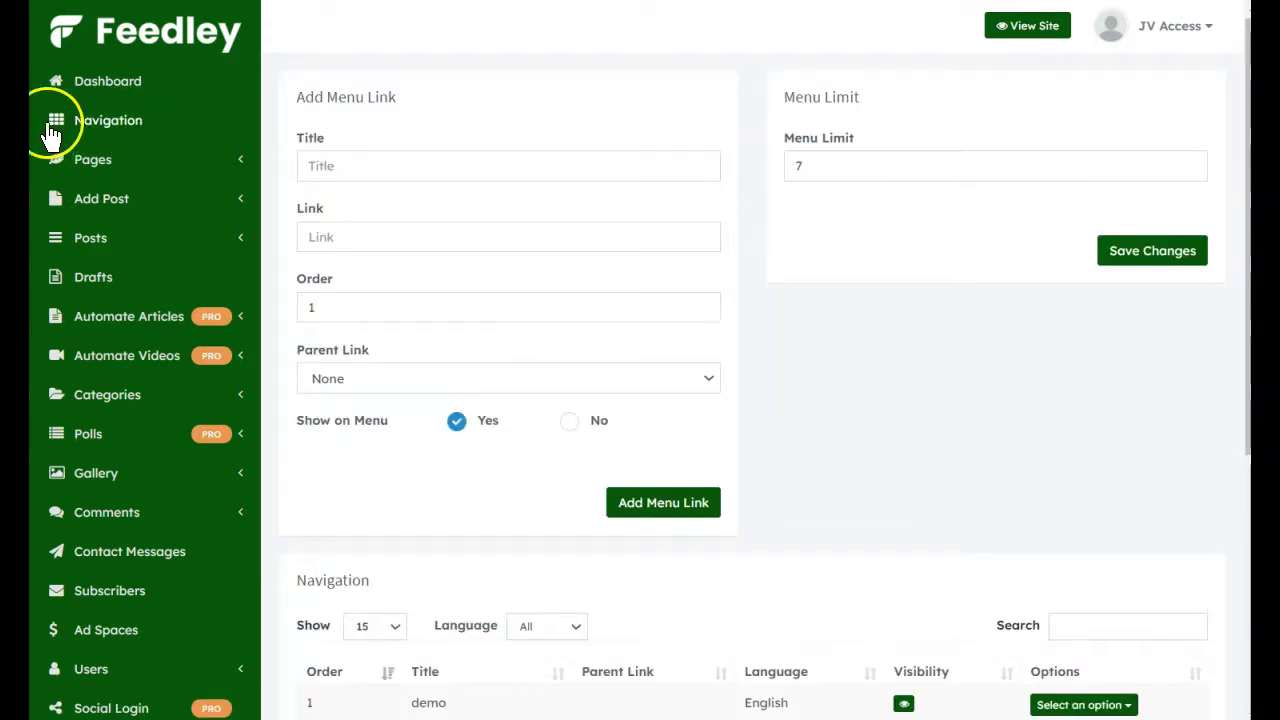
scroll(817, 423, "down", 3)
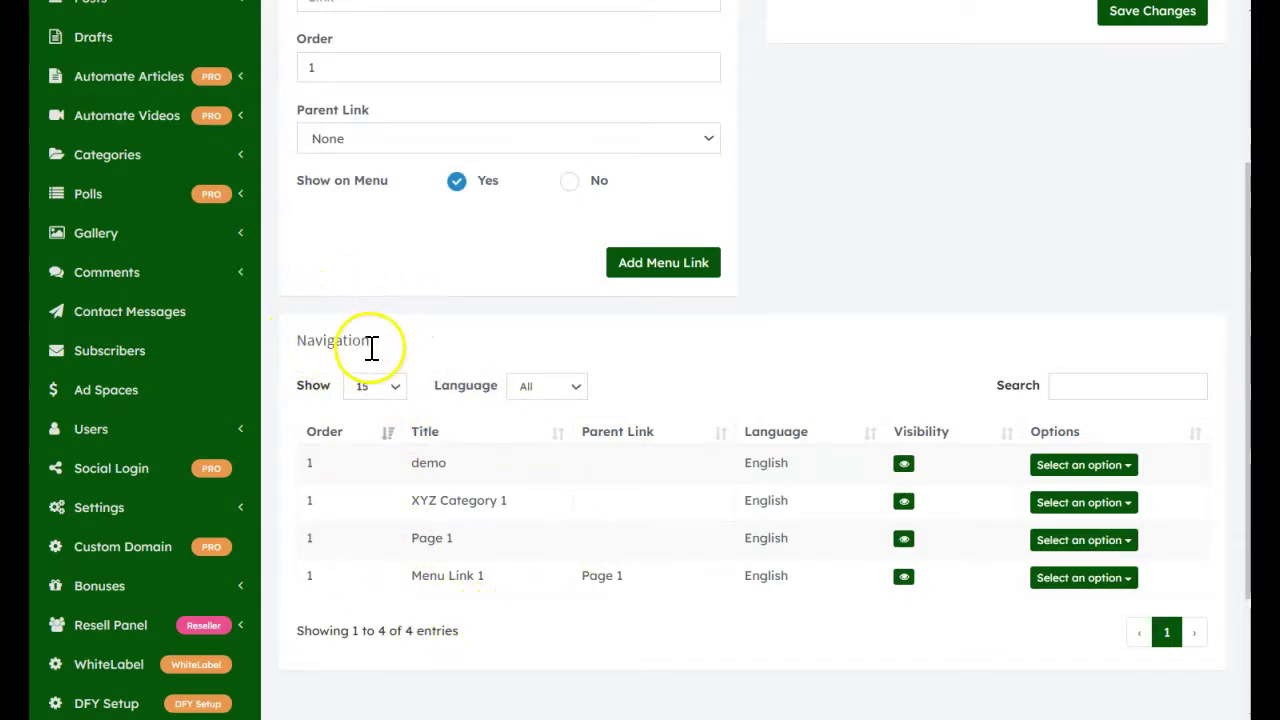
scroll(920, 363, "up", 3)
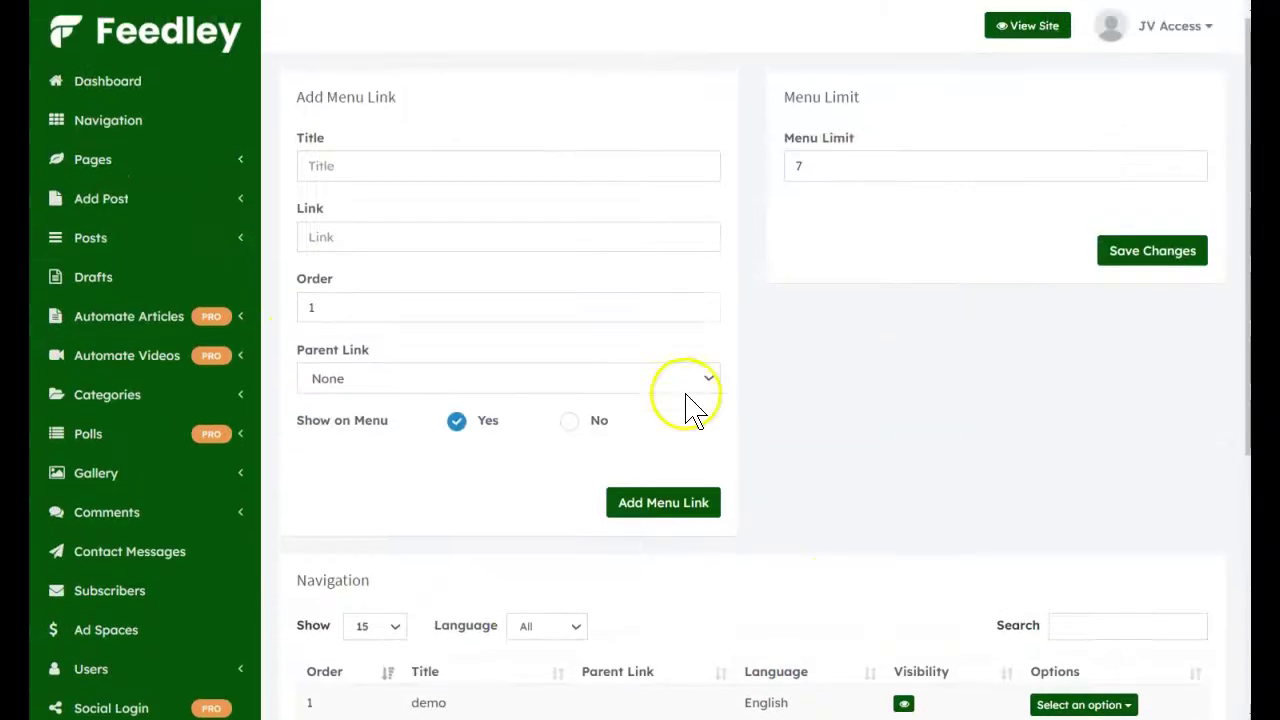
- Open the category management page to review the site's categories, and view the live site
left_click(199, 406)
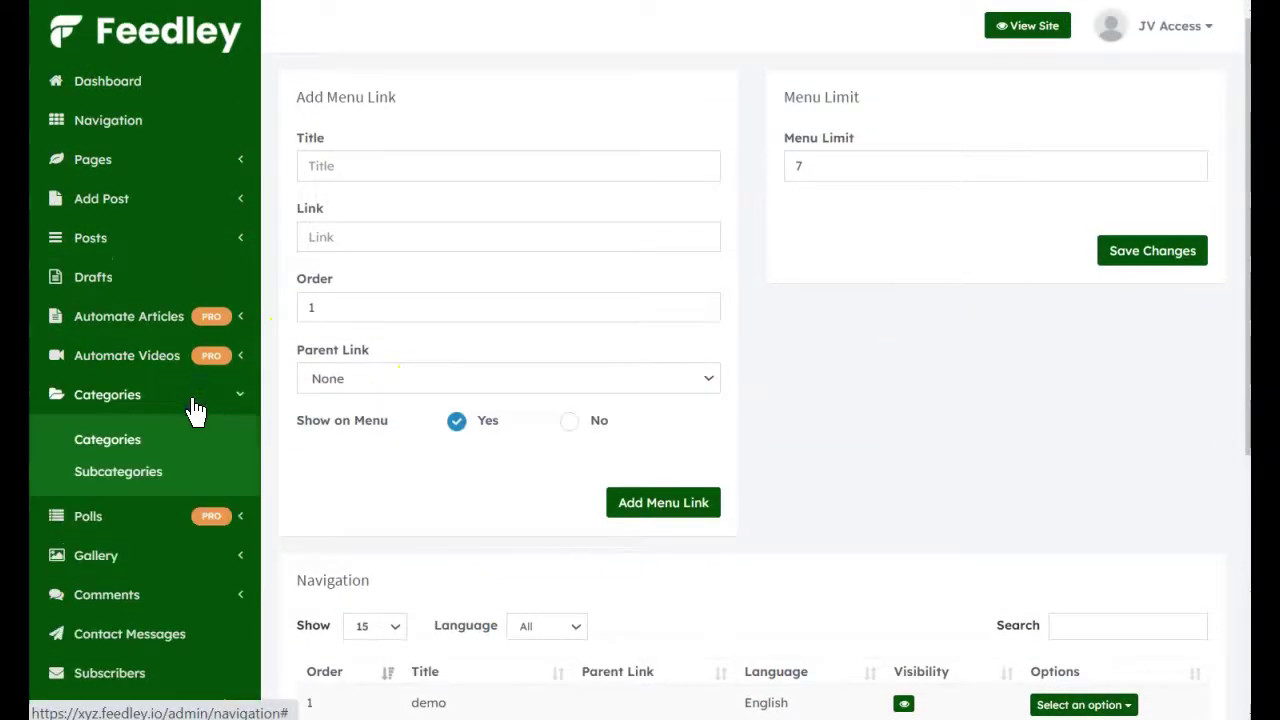
left_click(122, 452)
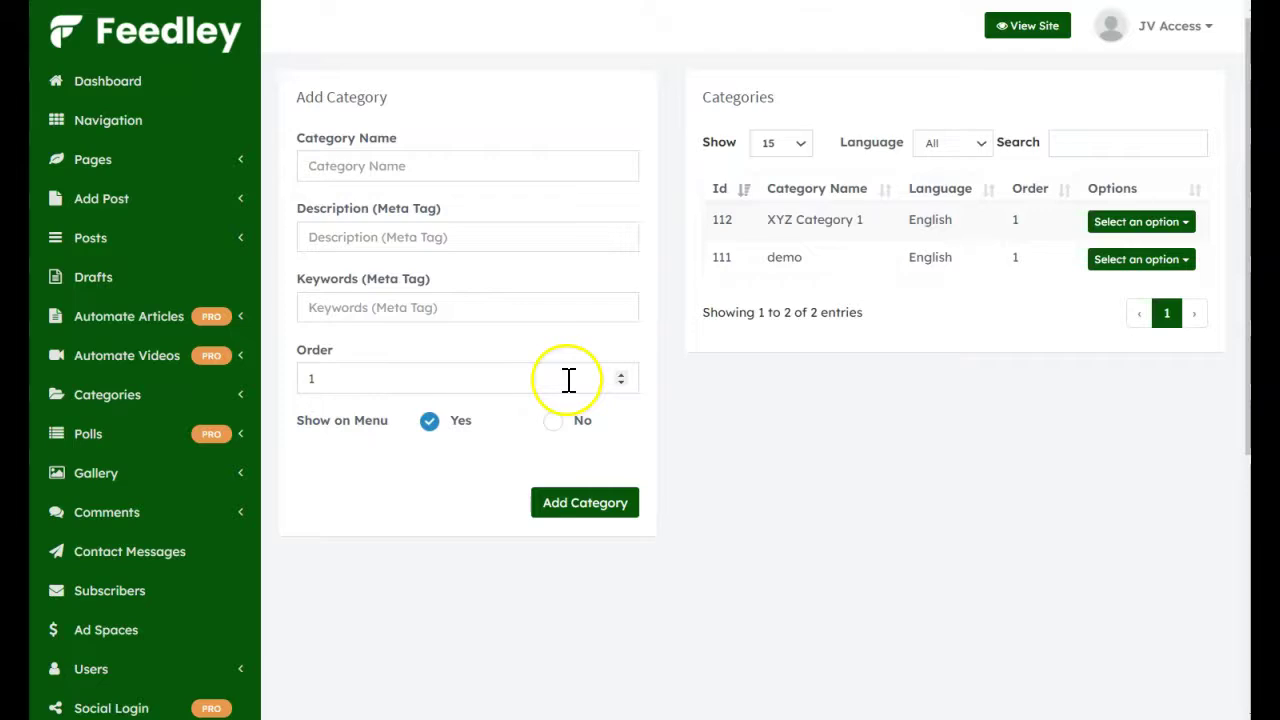
left_click(1031, 36)
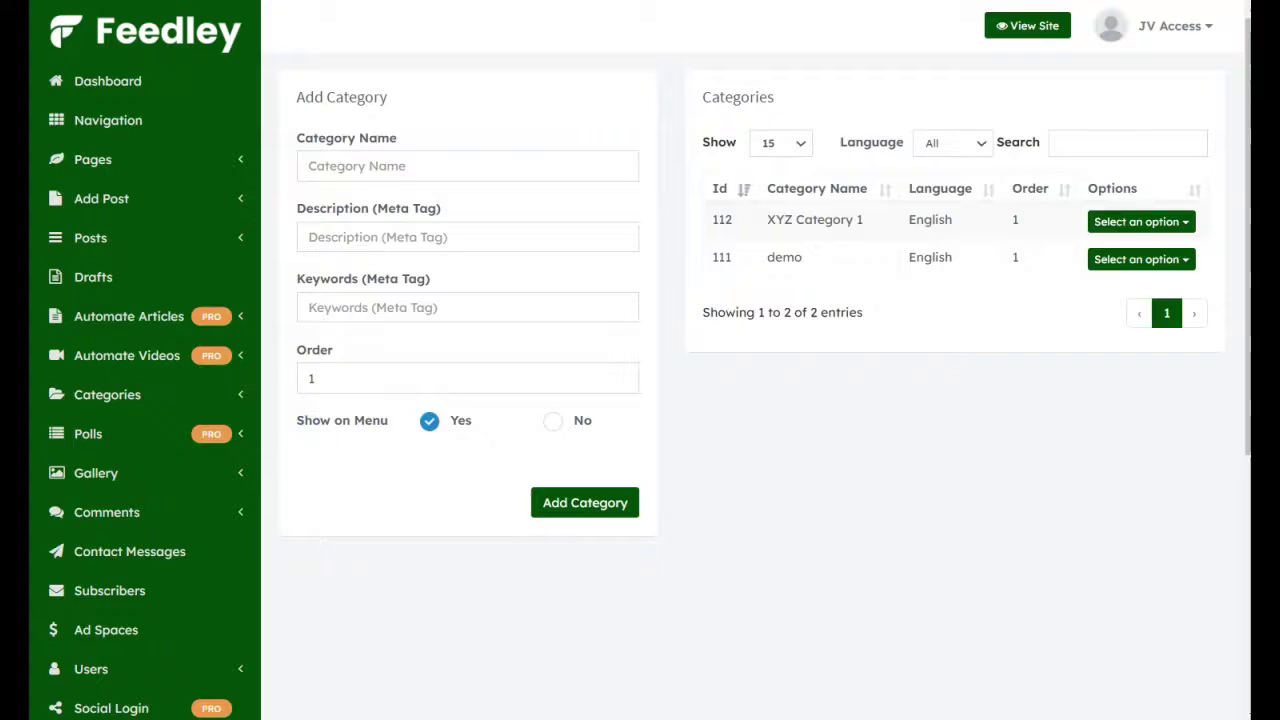
- Start a new curated post with Bloomberg as the post source and XYZ Category 1 as the category
left_click(237, 205)
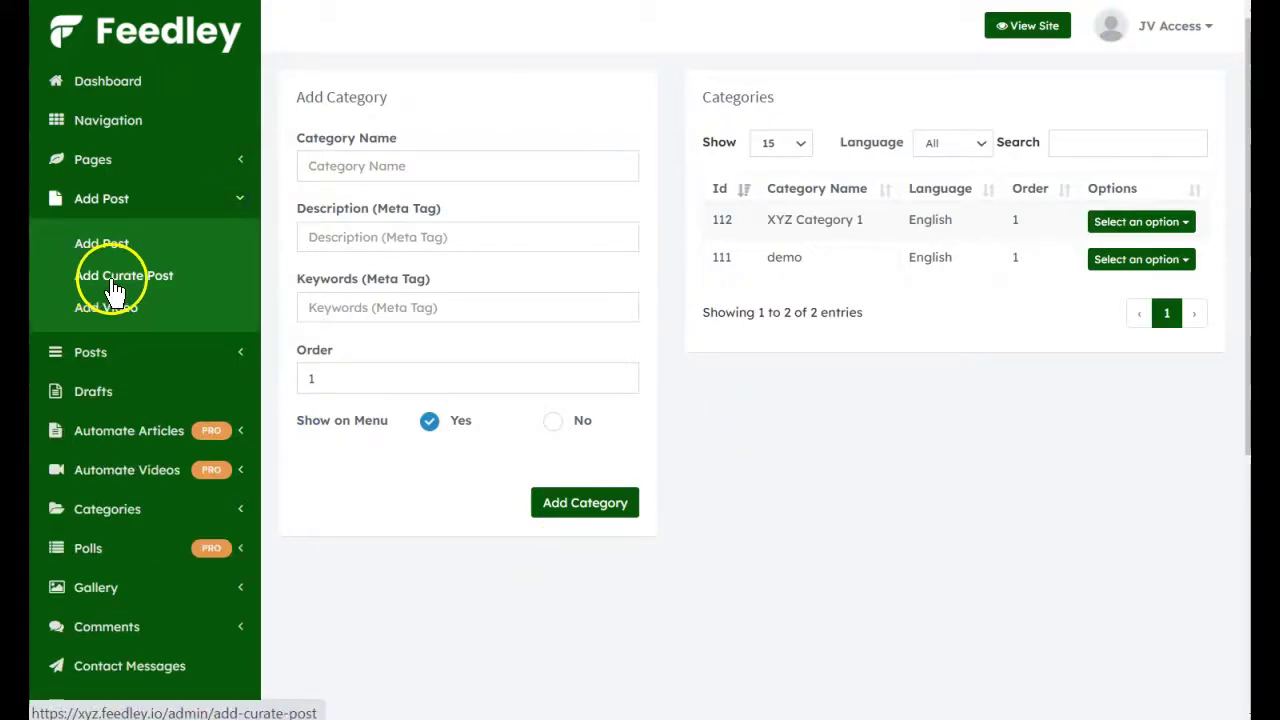
left_click(152, 281)
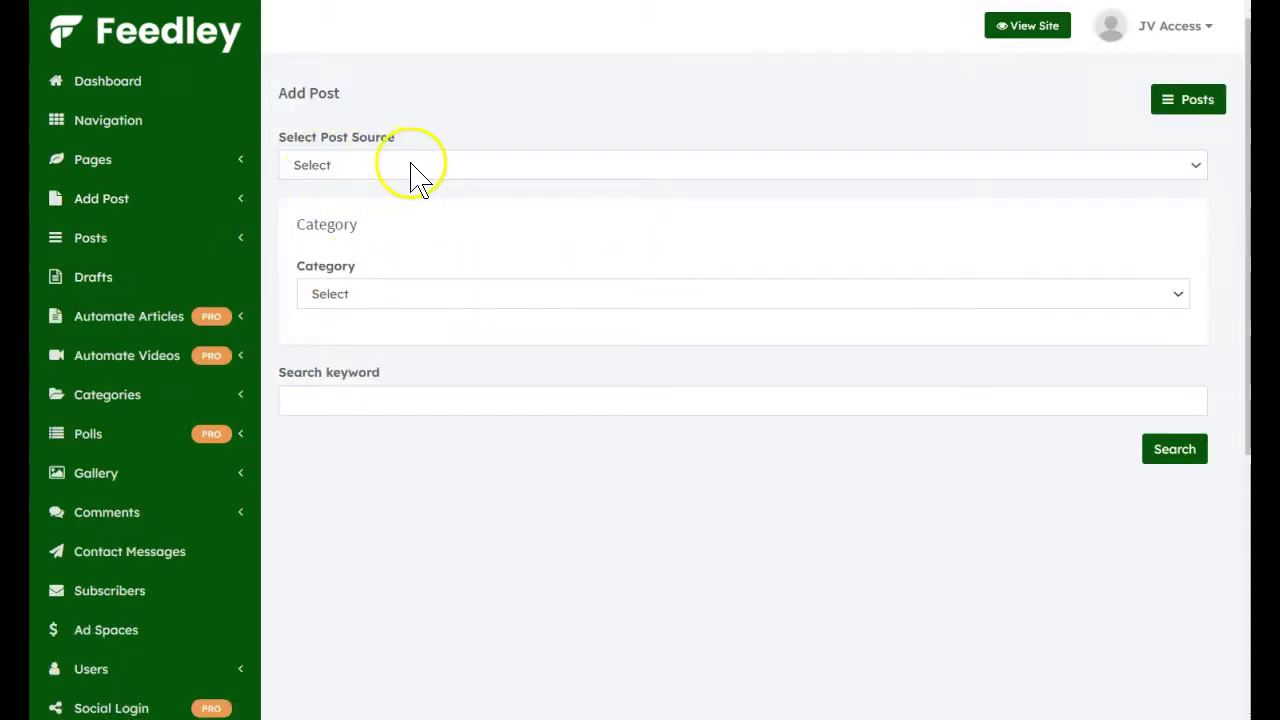
left_click(470, 170)
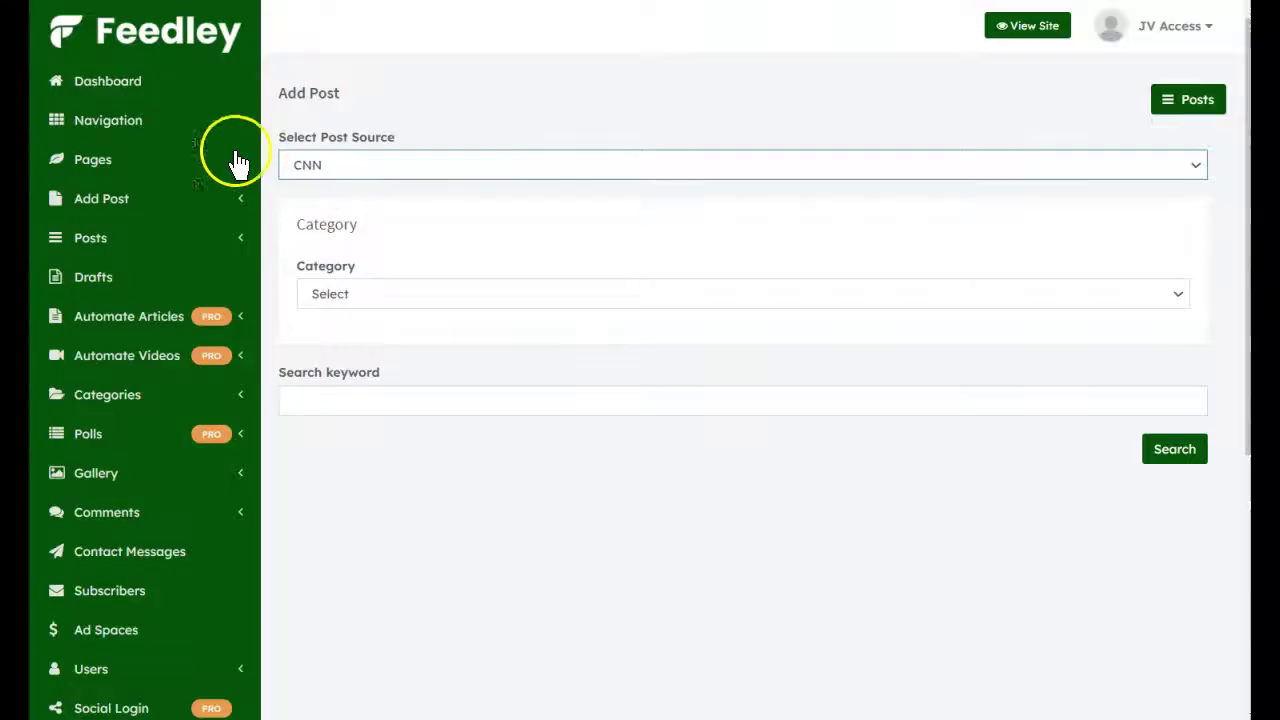
left_click(357, 176)
left_click(371, 207)
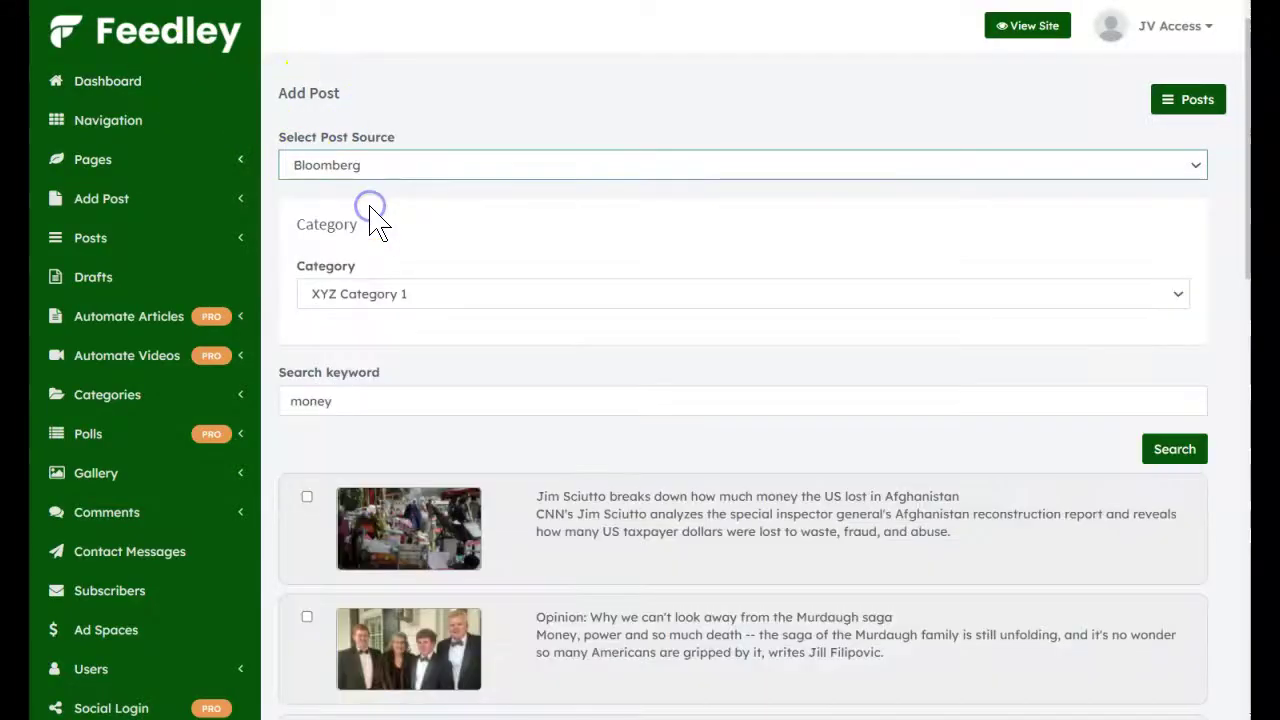
- Search the source for the keyword "money" and add the article "Money Stuff: Boards Have to Pay Attention" as a post
left_click(372, 400)
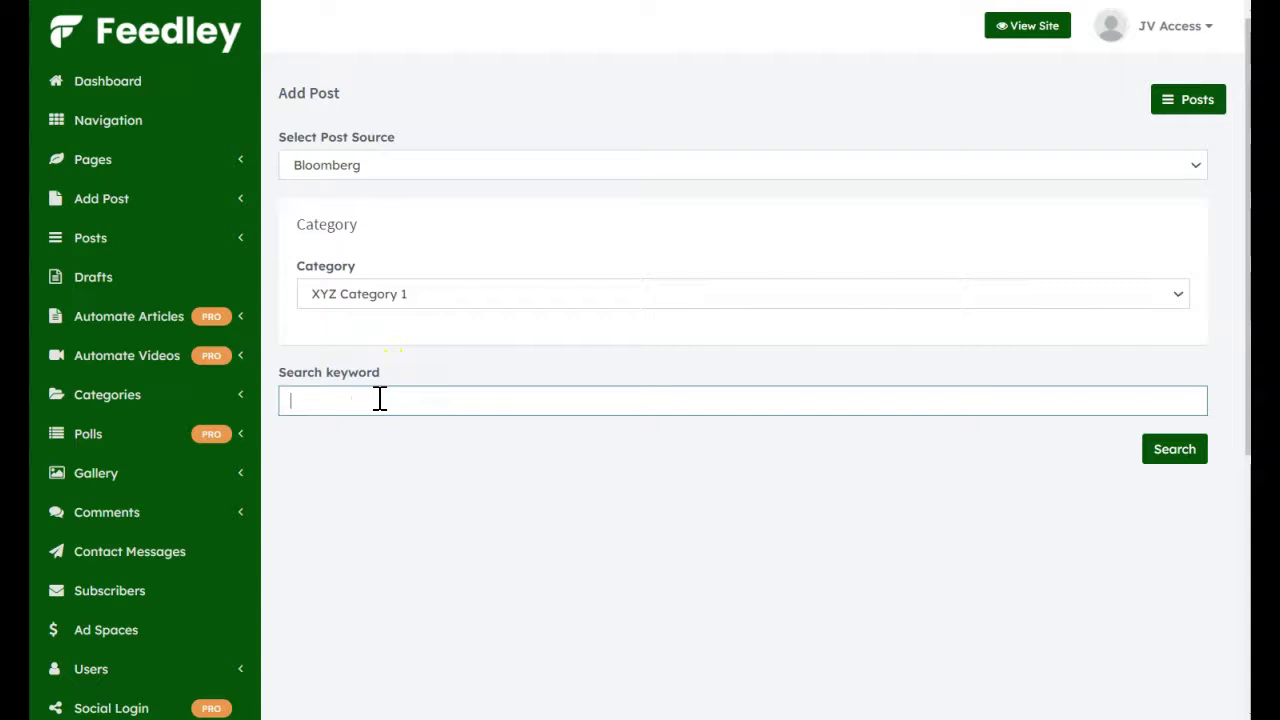
type("money")
key("Return")
scroll(340, 405, "down", 2)
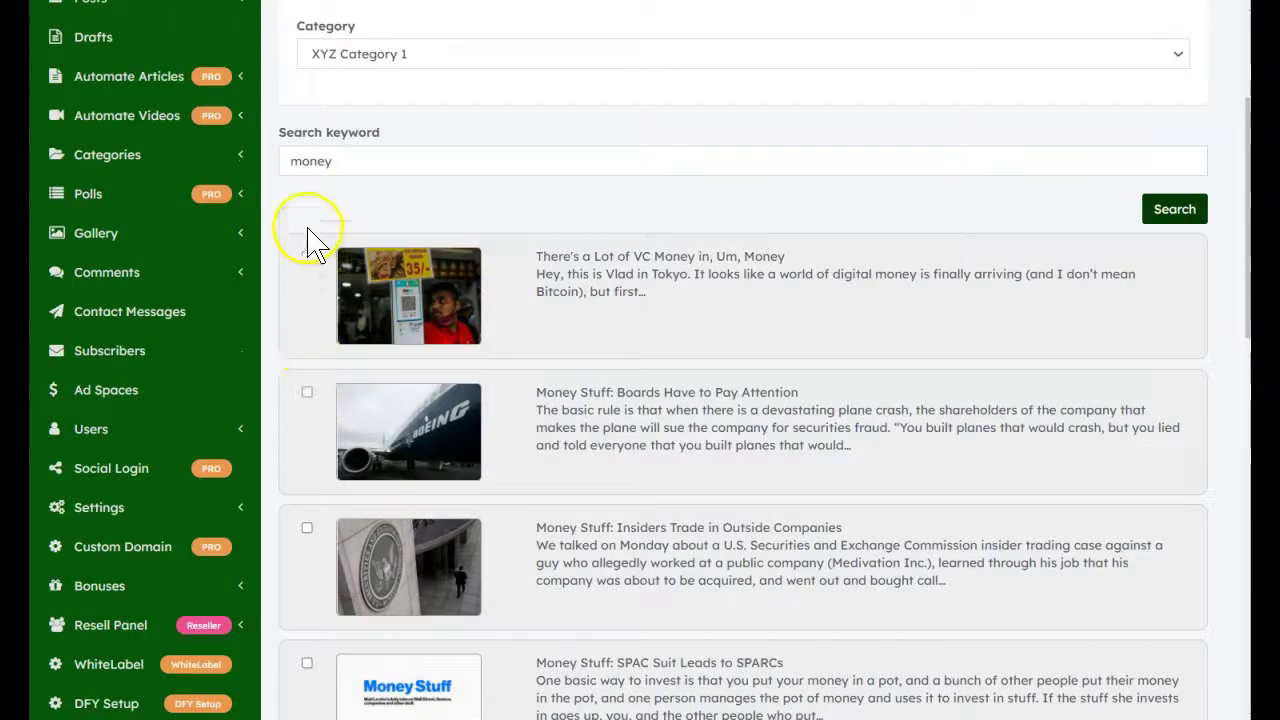
scroll(1157, 510, "down", 10)
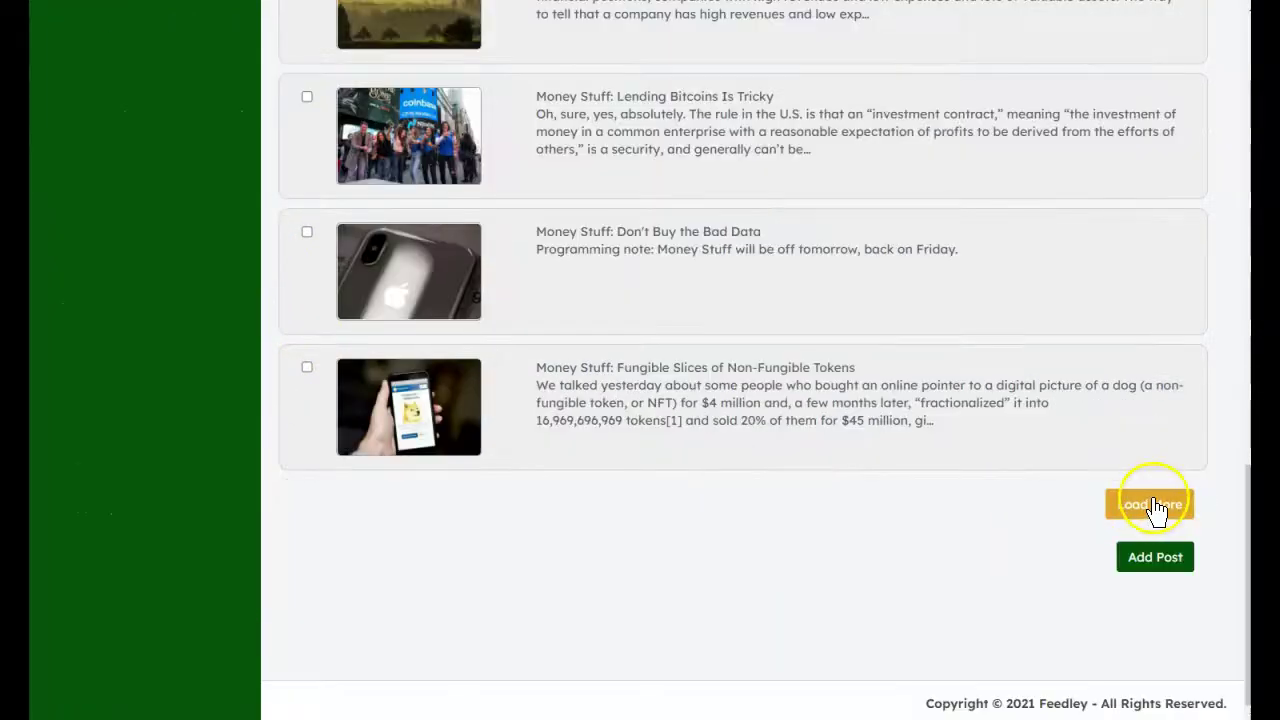
left_click(1168, 570)
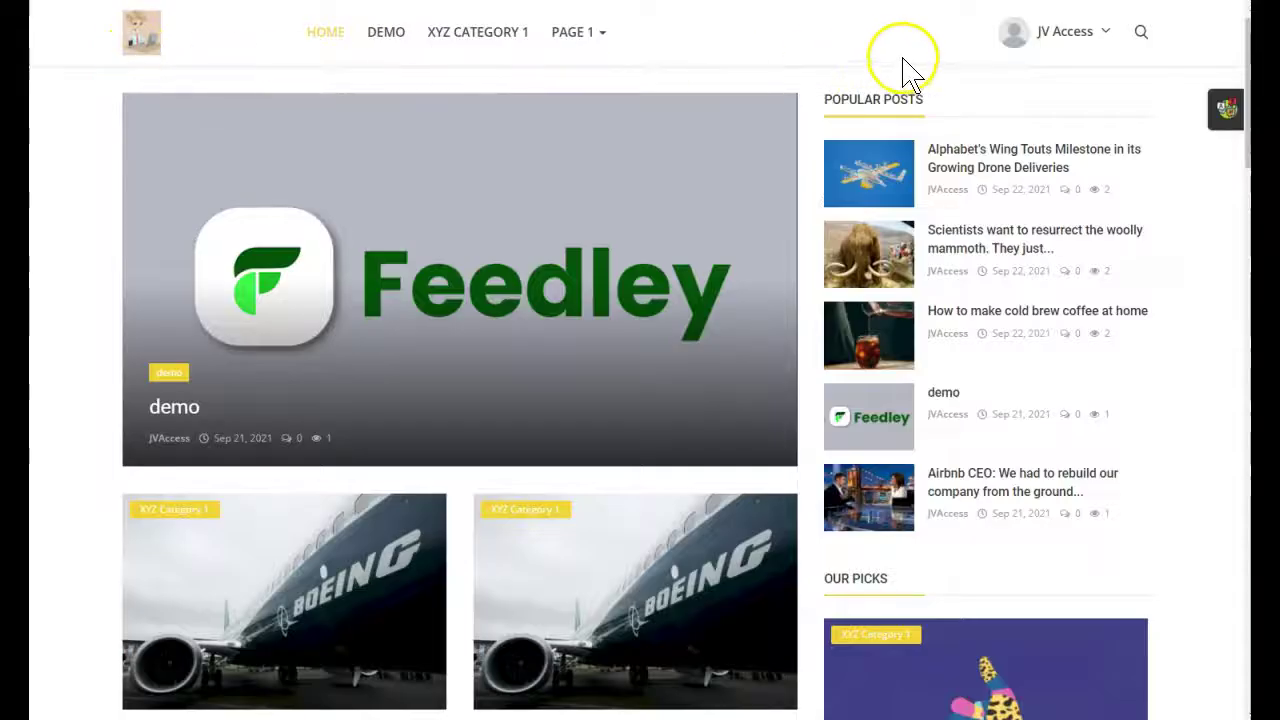
- Open the post "Money Stuff: Boards Have to Pay Attention" on the live site and review its image and excerpt
left_click(1030, 50)
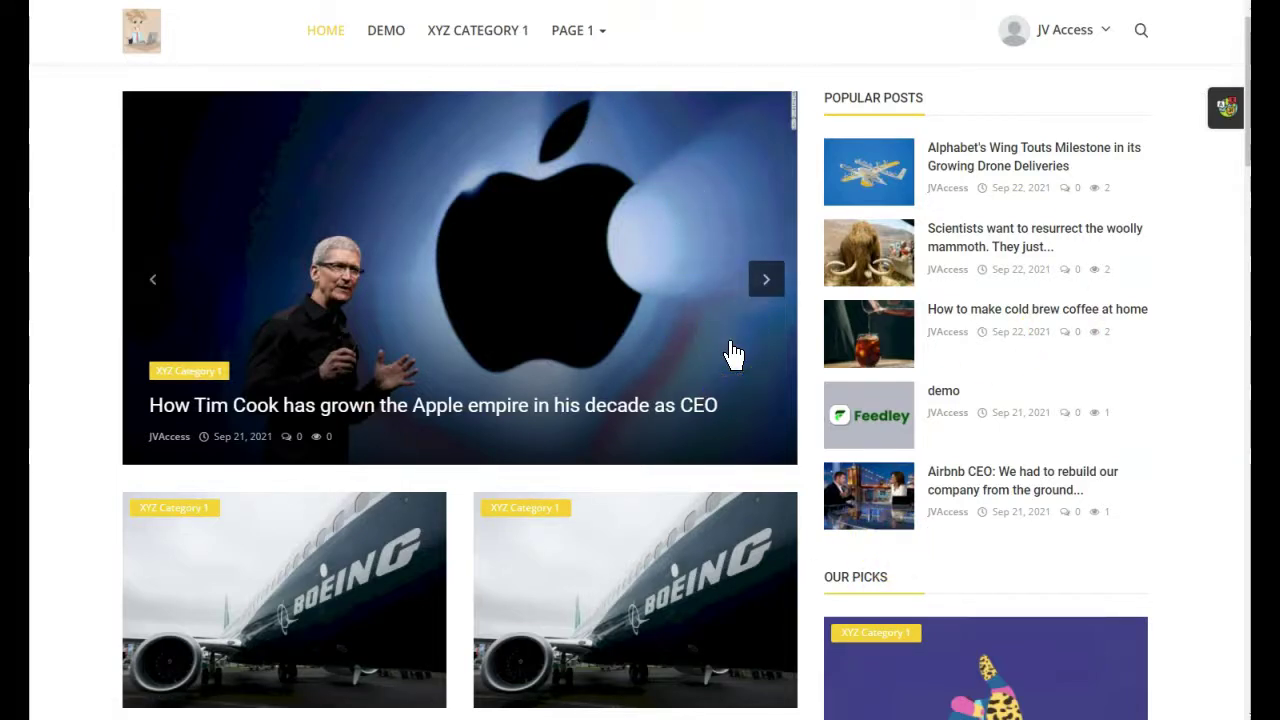
scroll(734, 358, "down", 3)
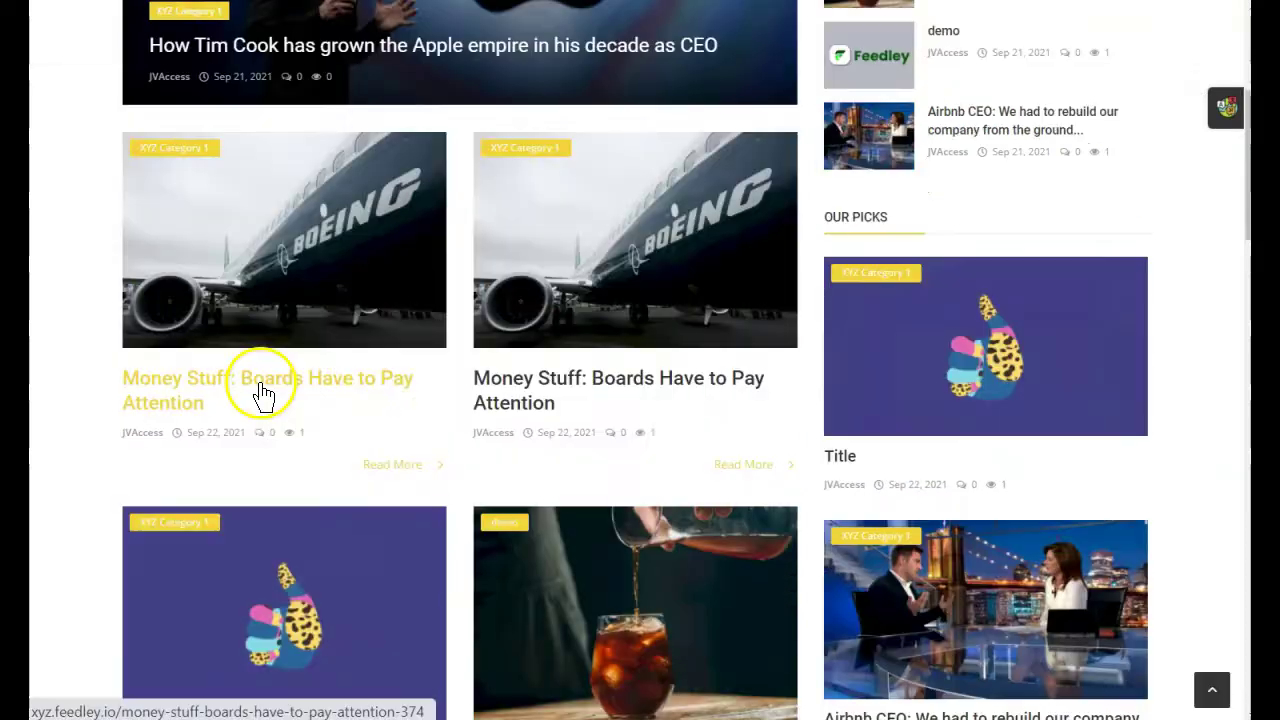
left_click(257, 391)
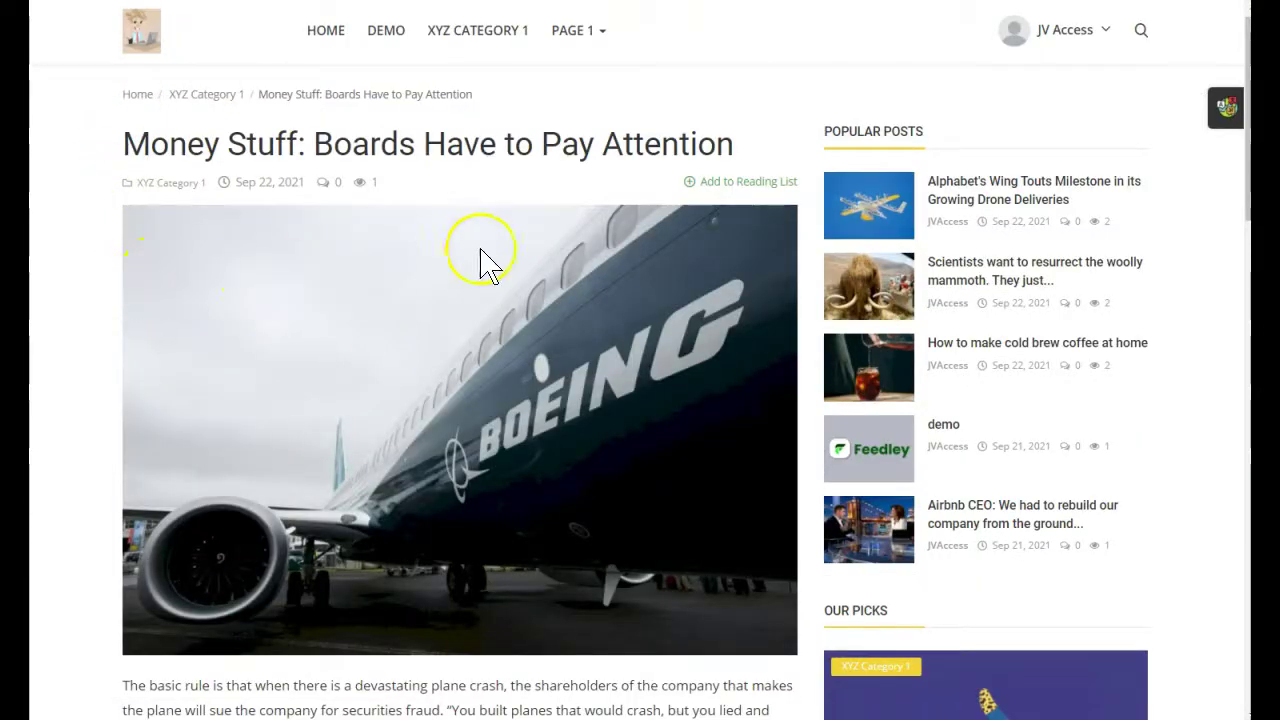
scroll(540, 190, "down", 3)
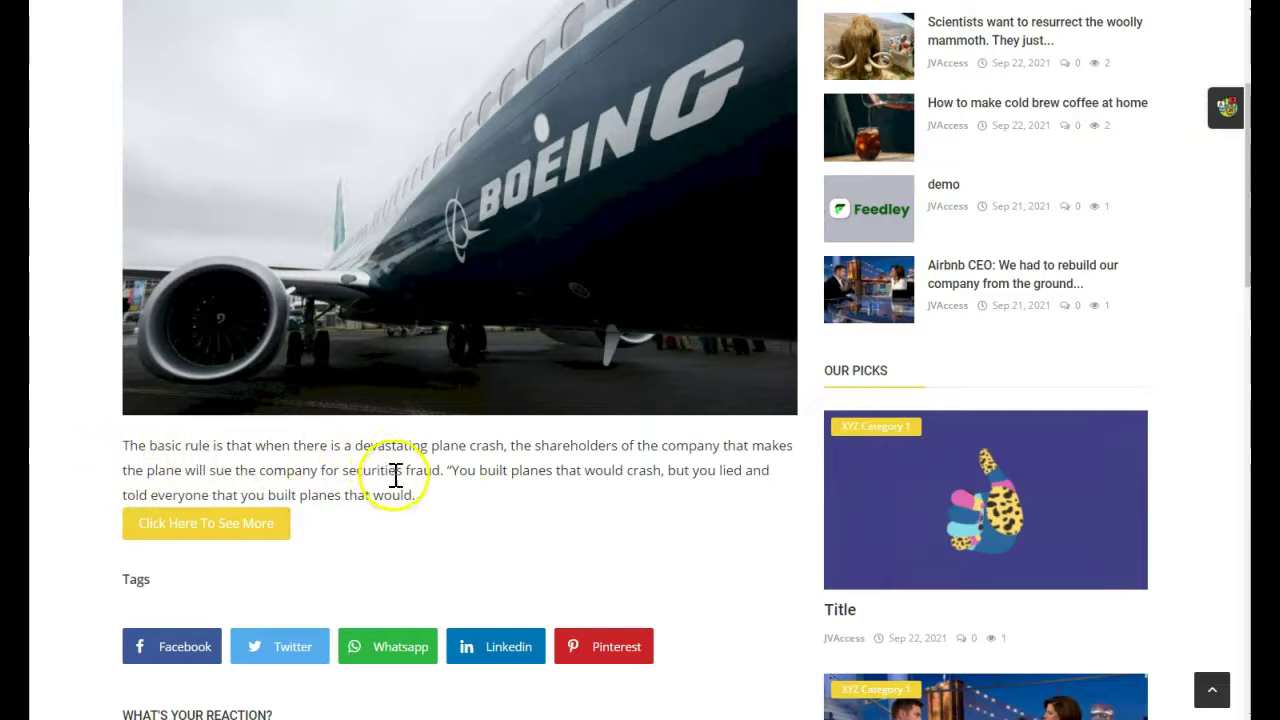
- Follow the post's "Click Here To See More" link, skim the original Bloomberg article, and return to the post
left_click(219, 538)
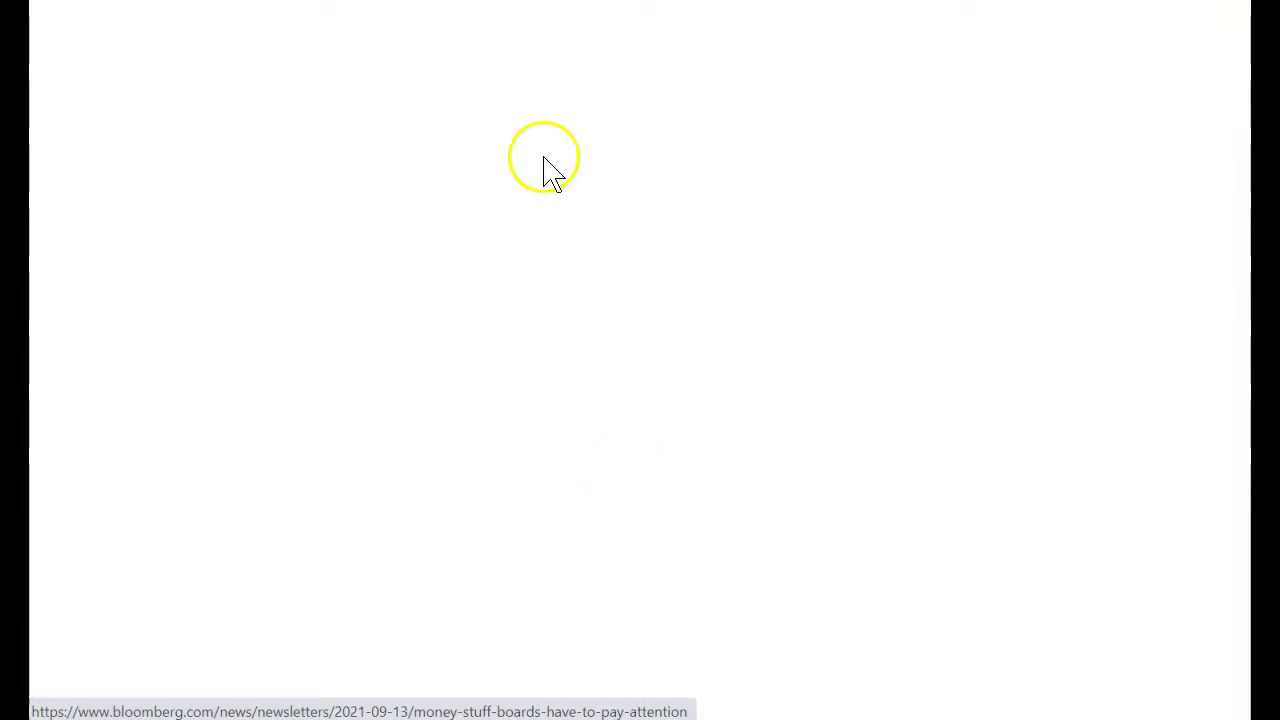
left_click(460, 2)
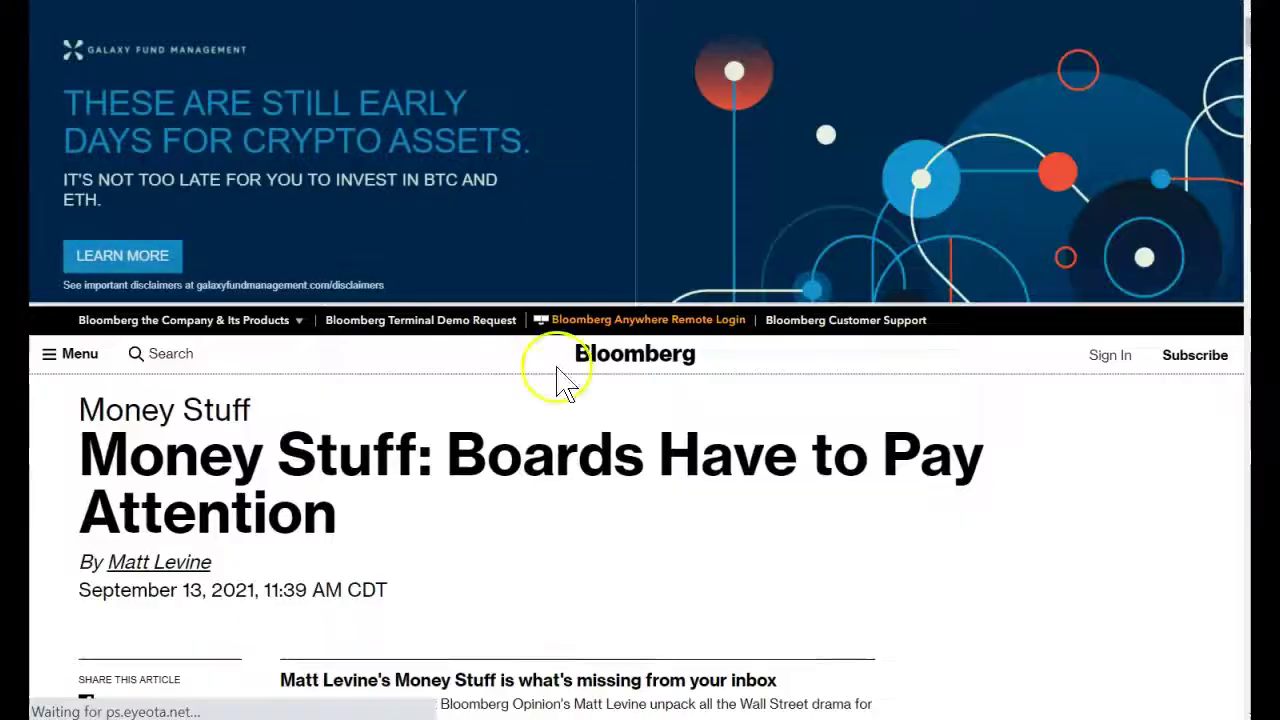
scroll(557, 371, "down", 10)
scroll(838, 562, "down", 8)
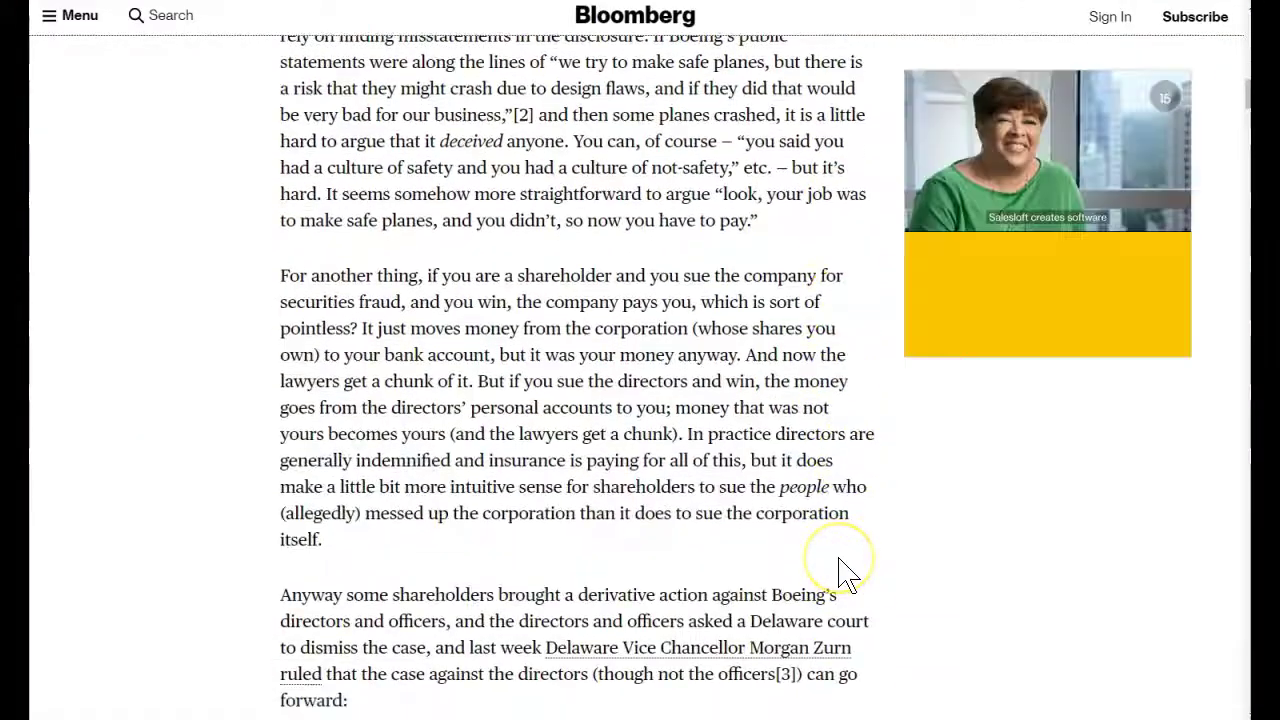
scroll(840, 565, "up", 15)
scroll(840, 555, "up", 2)
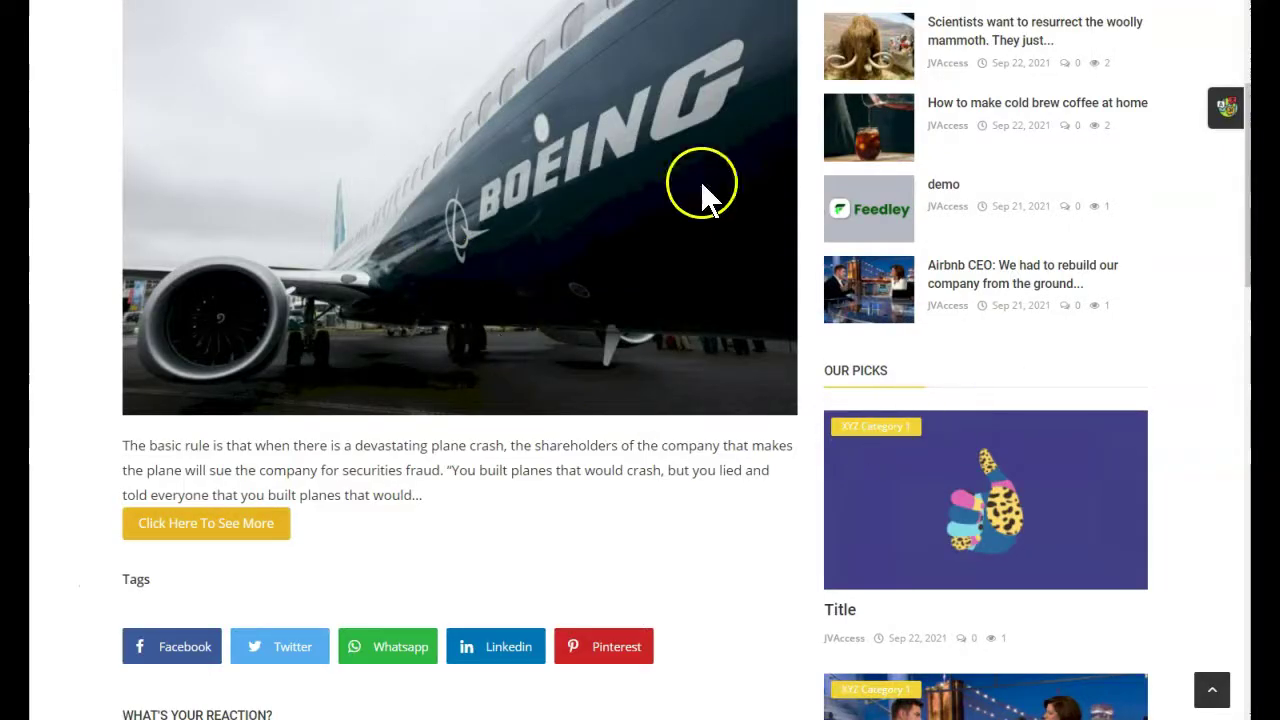
scroll(575, 600, "up", 3)
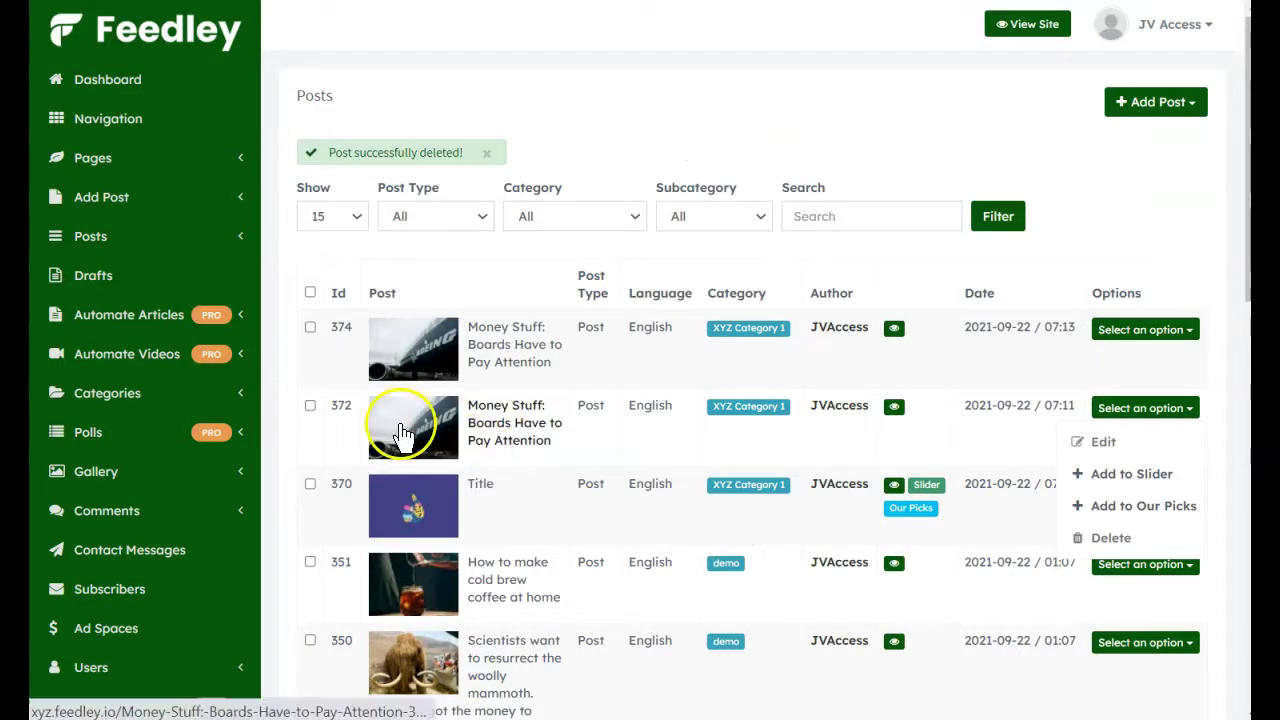
- Open the "Money Stuff" post with ID 372 for editing and examine the Insert/Edit Link options for "simple rule" in its content
left_click(1140, 440)
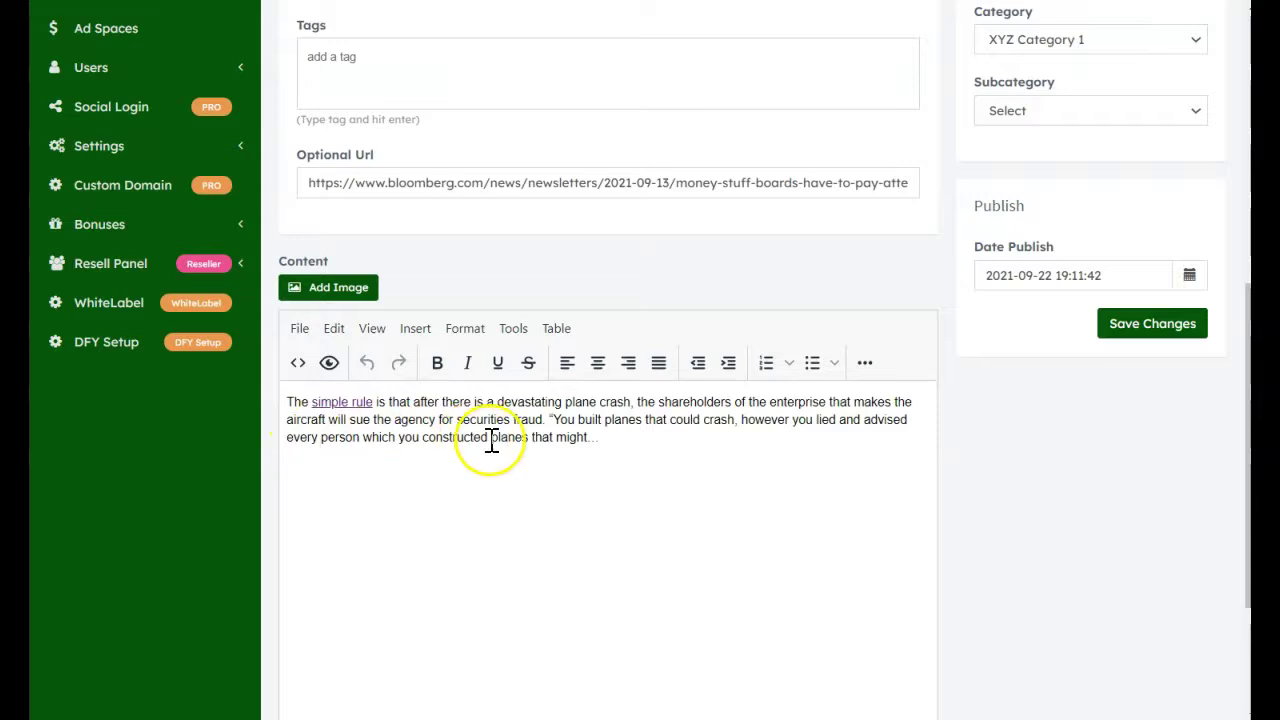
scroll(491, 443, "down", 3)
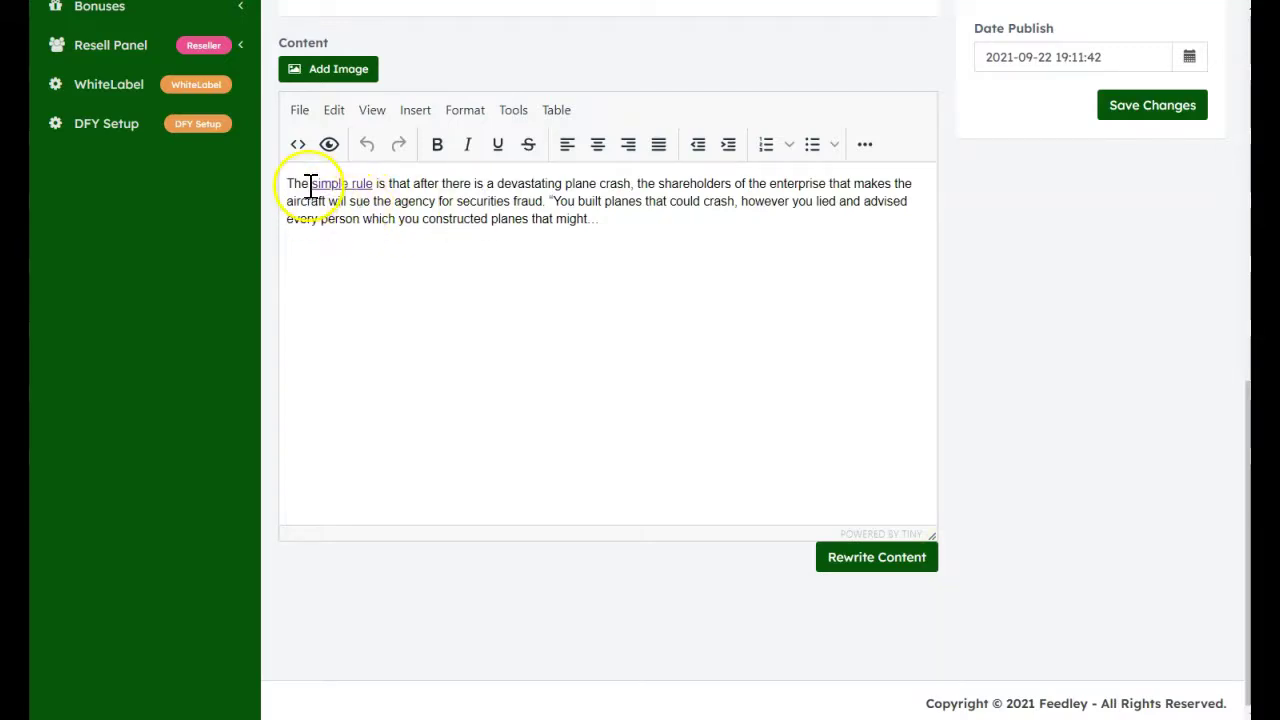
left_click_drag(310, 187, 375, 184)
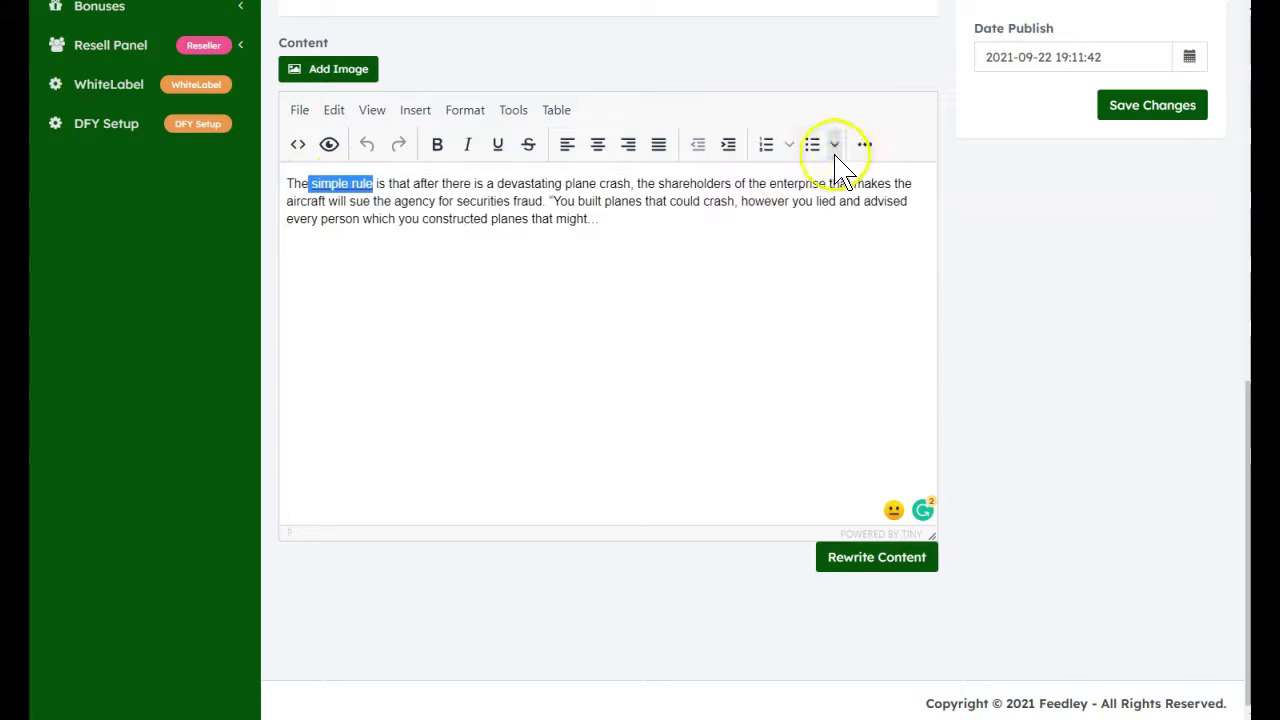
left_click(865, 144)
left_click(824, 182)
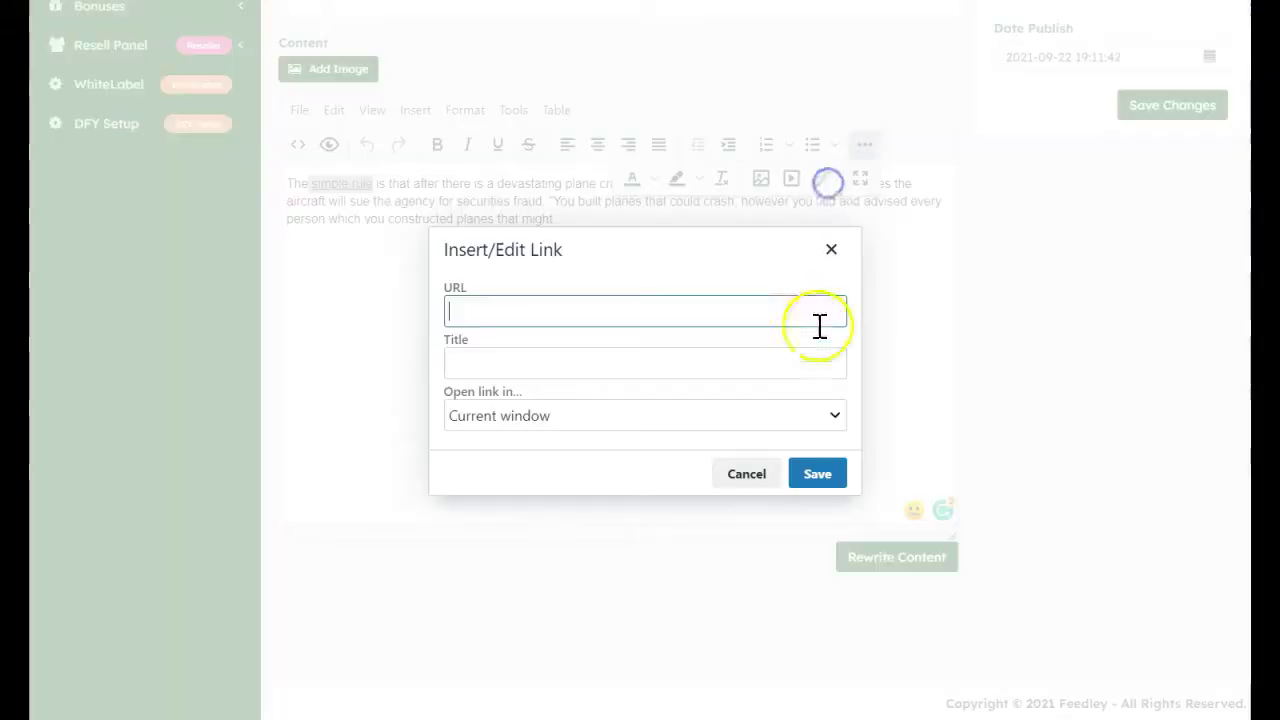
left_click(750, 476)
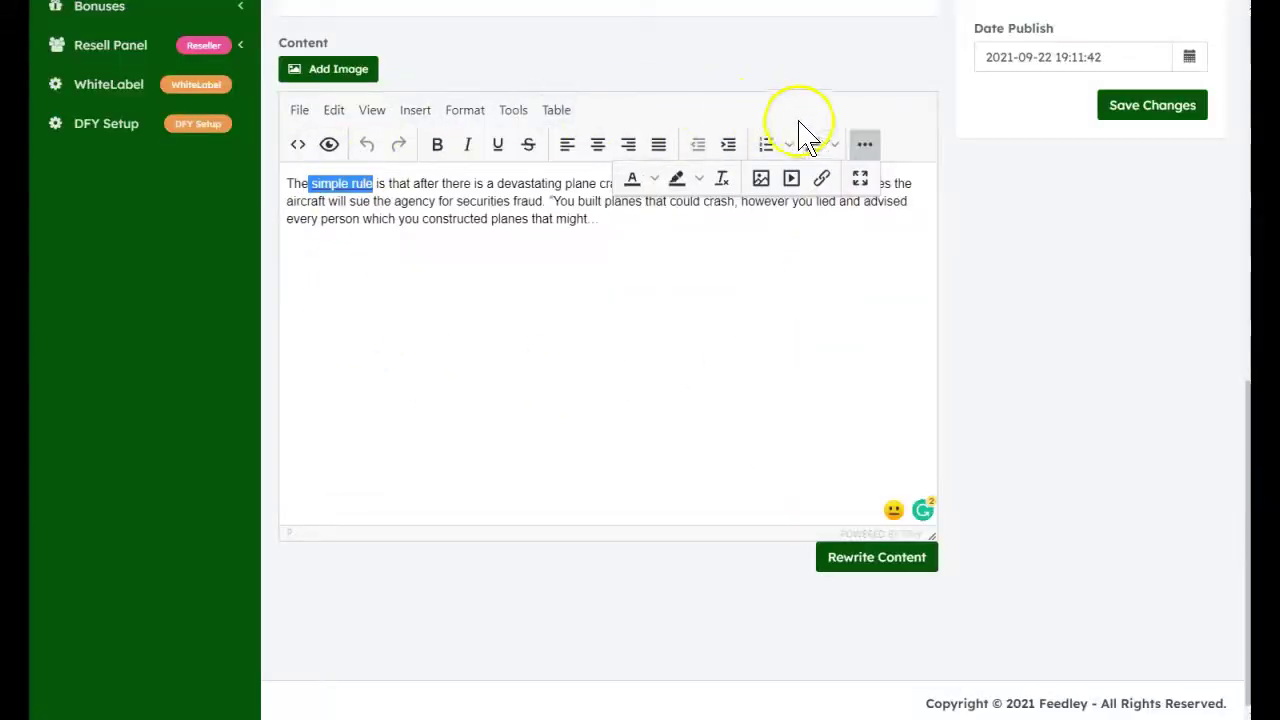
left_click(865, 144)
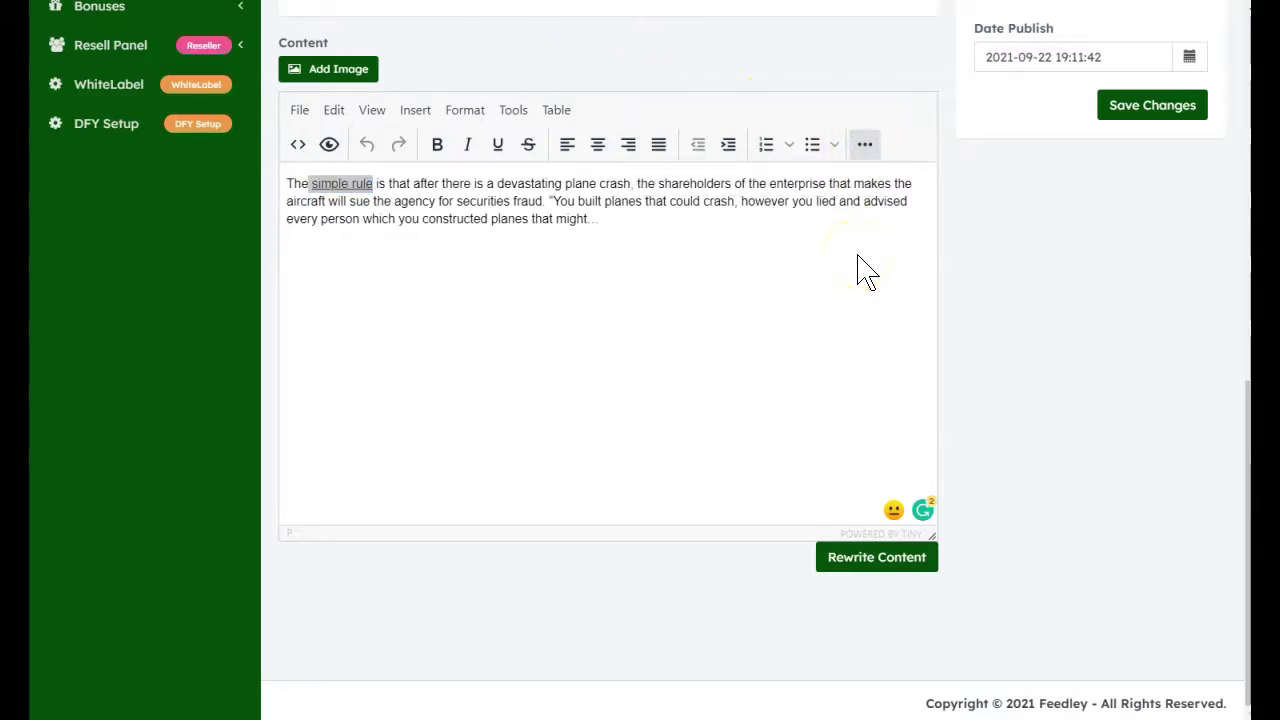
scroll(754, 343, "up", 10)
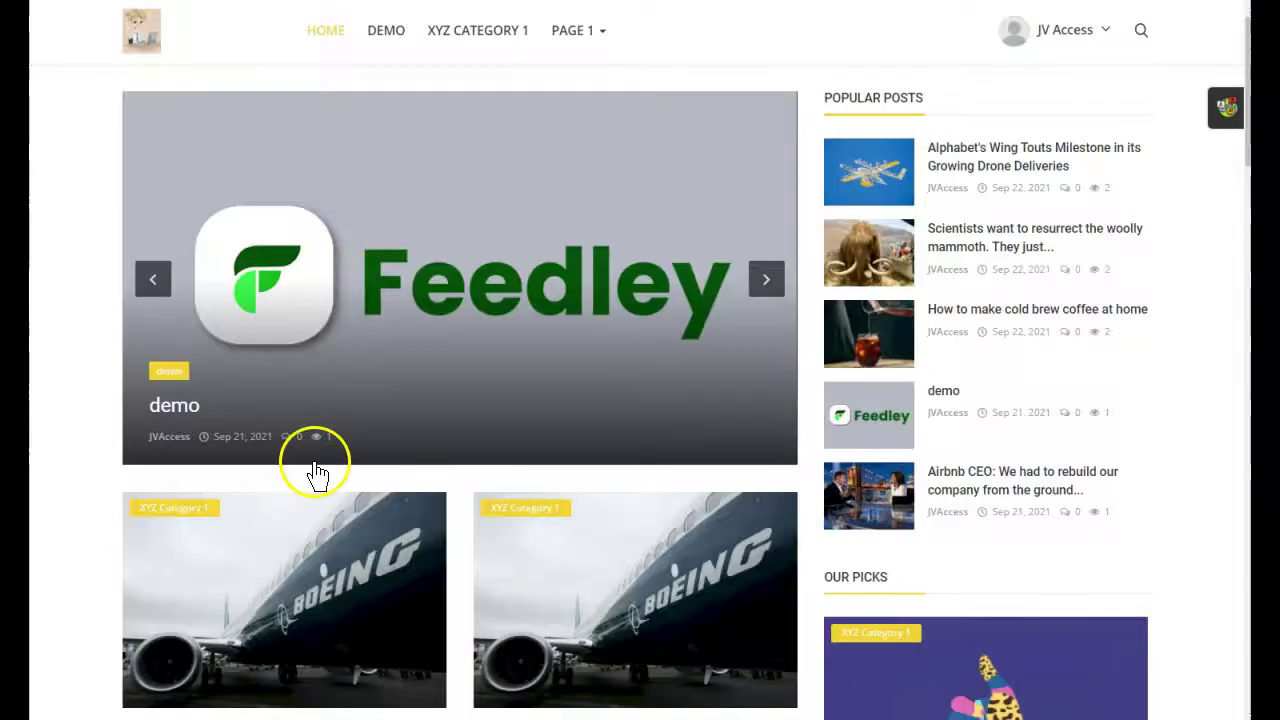
- Look through the live homepage's slider, post grid and sidebar sections, and open the first "Money Stuff: Boards Have to Pay Attention" post
scroll(314, 466, "down", 3)
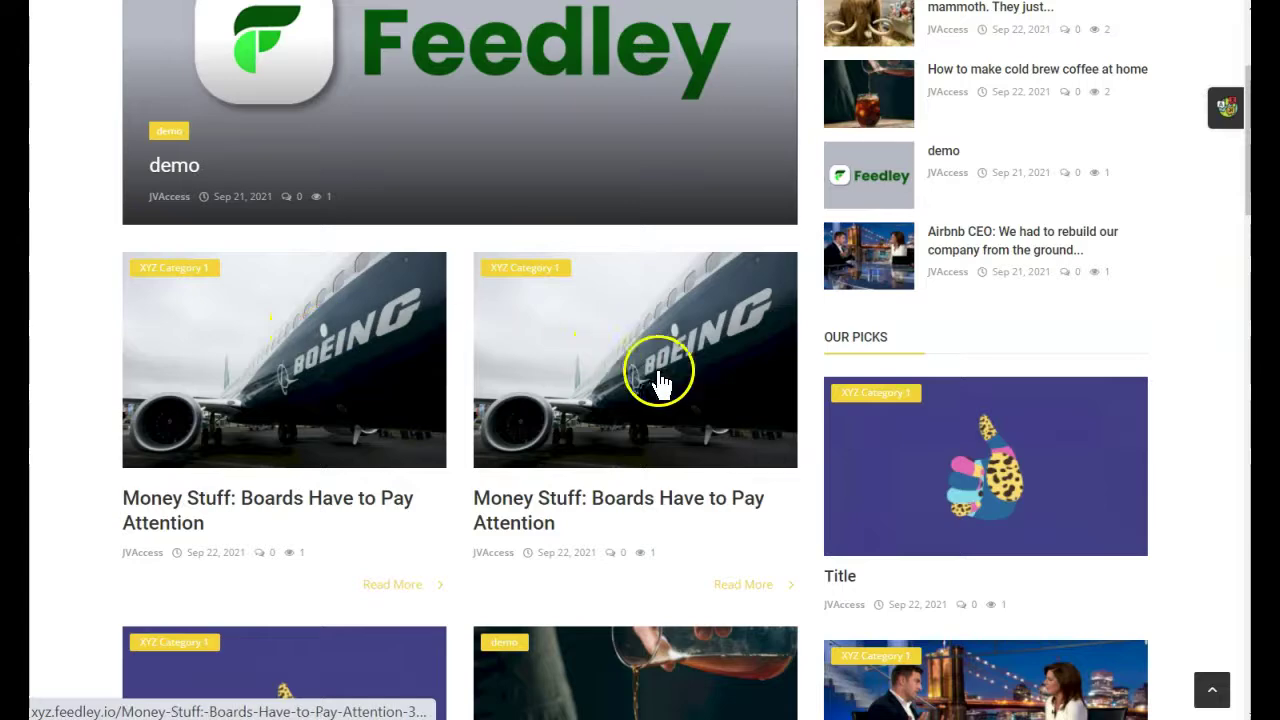
scroll(658, 380, "down", 3)
scroll(258, 470, "down", 2)
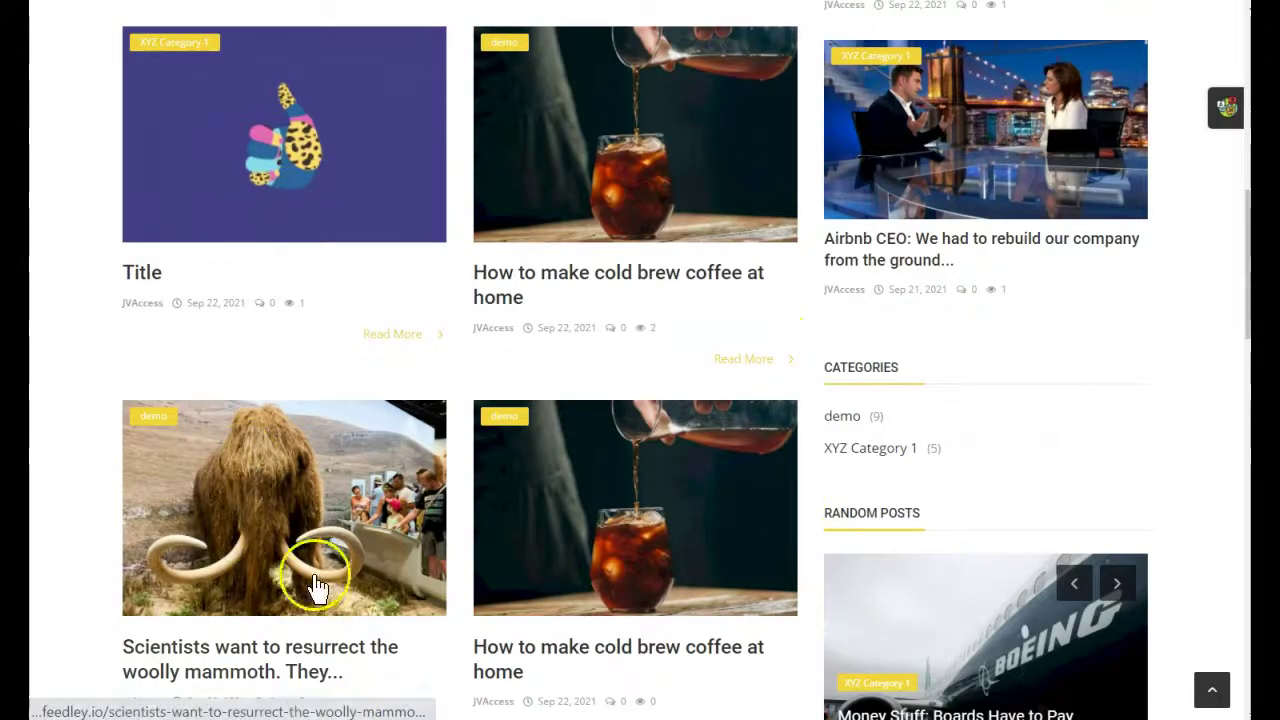
scroll(614, 457, "up", 5)
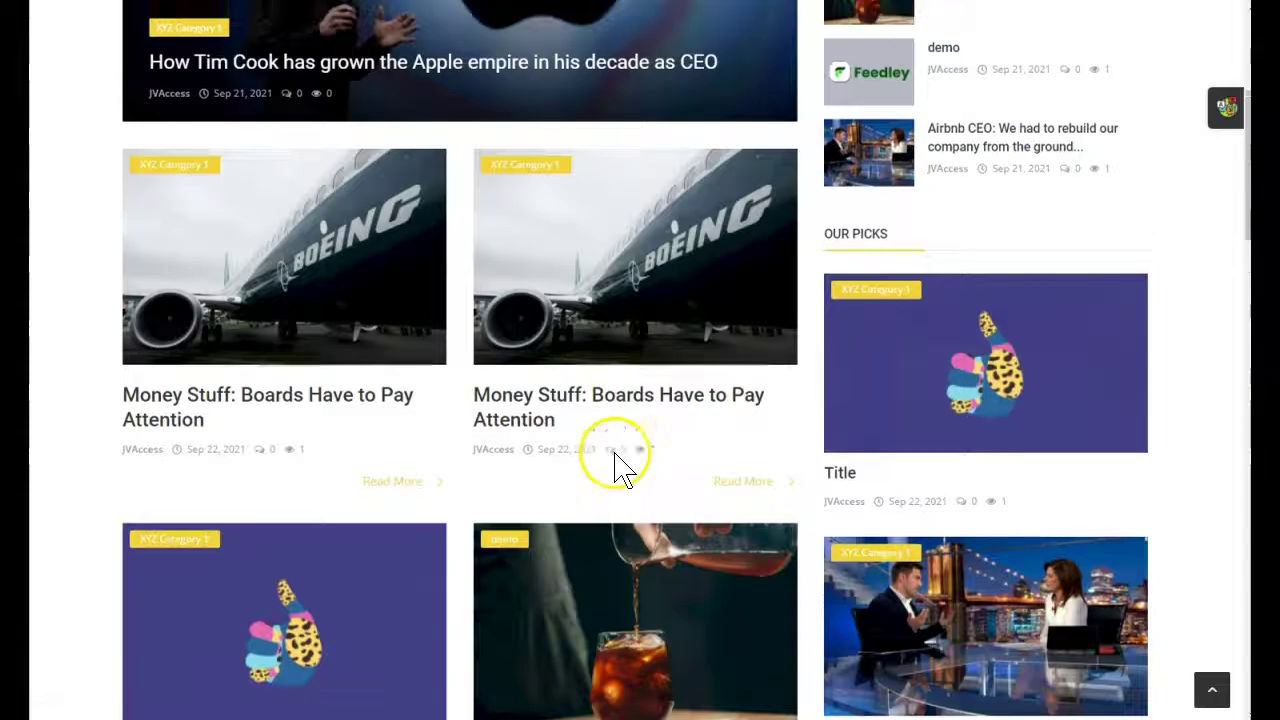
scroll(614, 457, "up", 3)
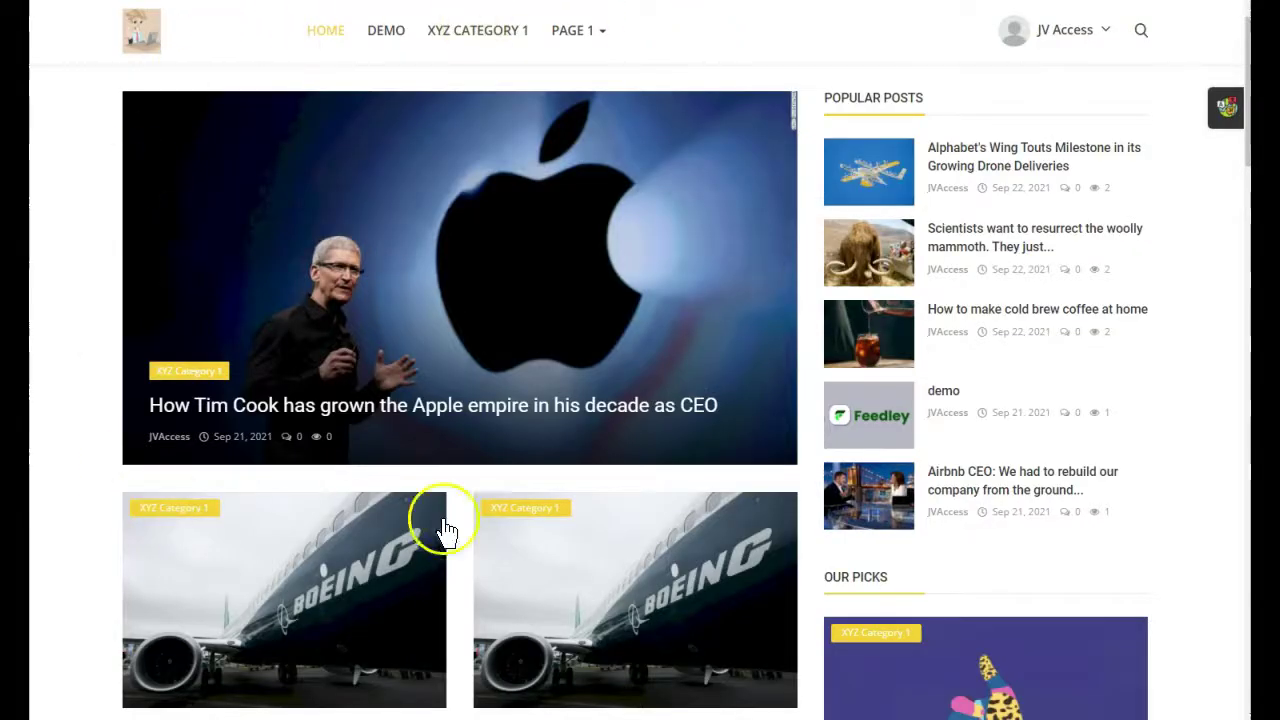
scroll(930, 362, "down", 5)
scroll(930, 362, "down", 10)
scroll(930, 362, "up", 13)
left_click(222, 510)
scroll(220, 490, "down", 6)
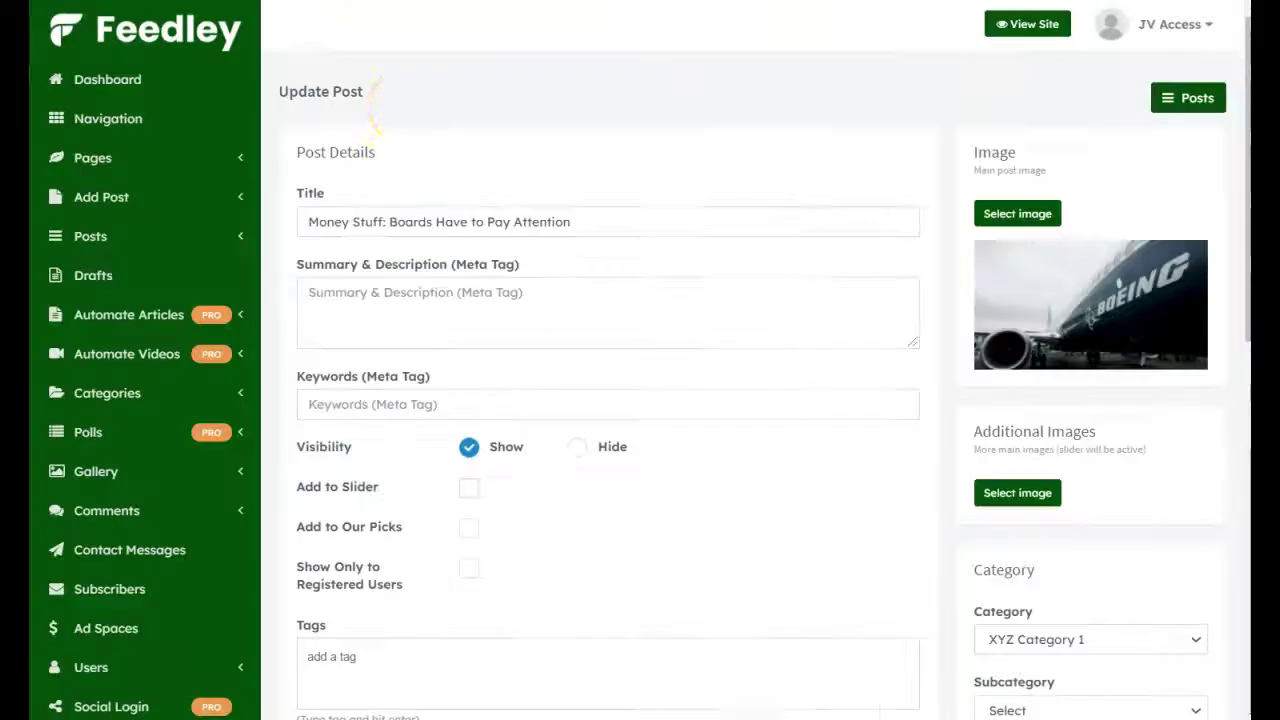
- Open the site's general settings in the Feedley admin area and view the social media settings
scroll(177, 580, "down", 4)
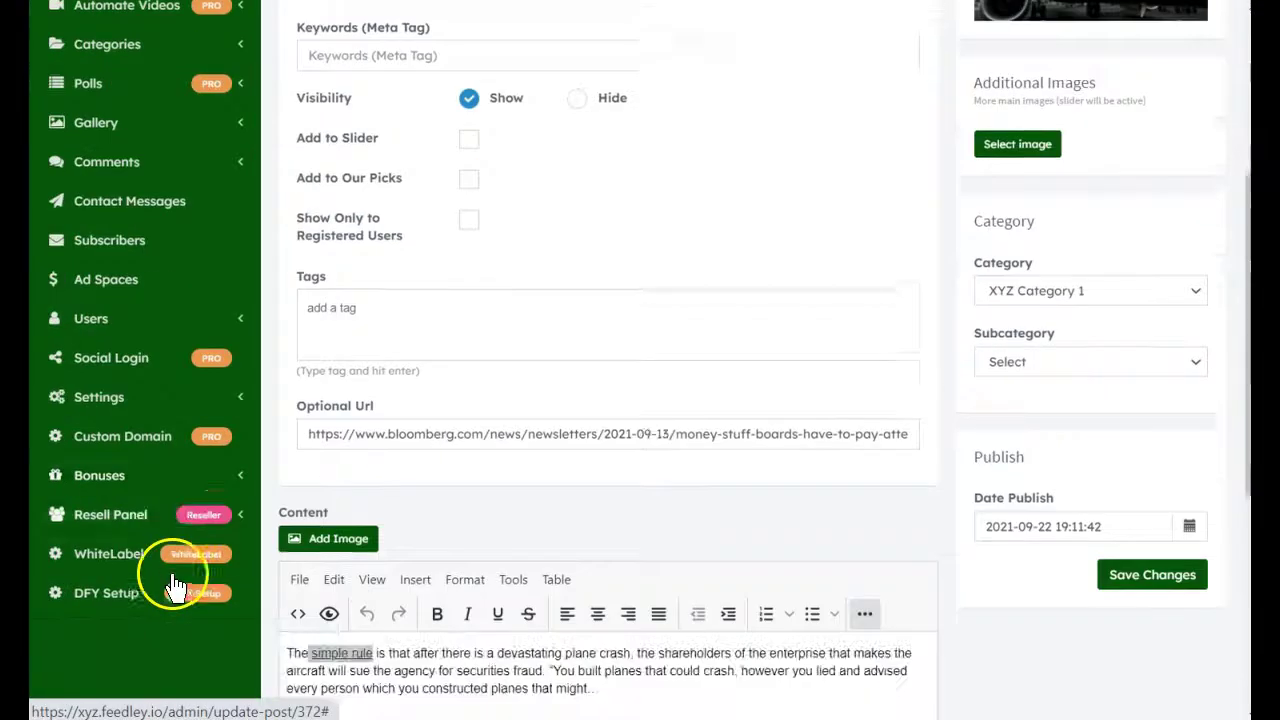
left_click(245, 388)
left_click(215, 430)
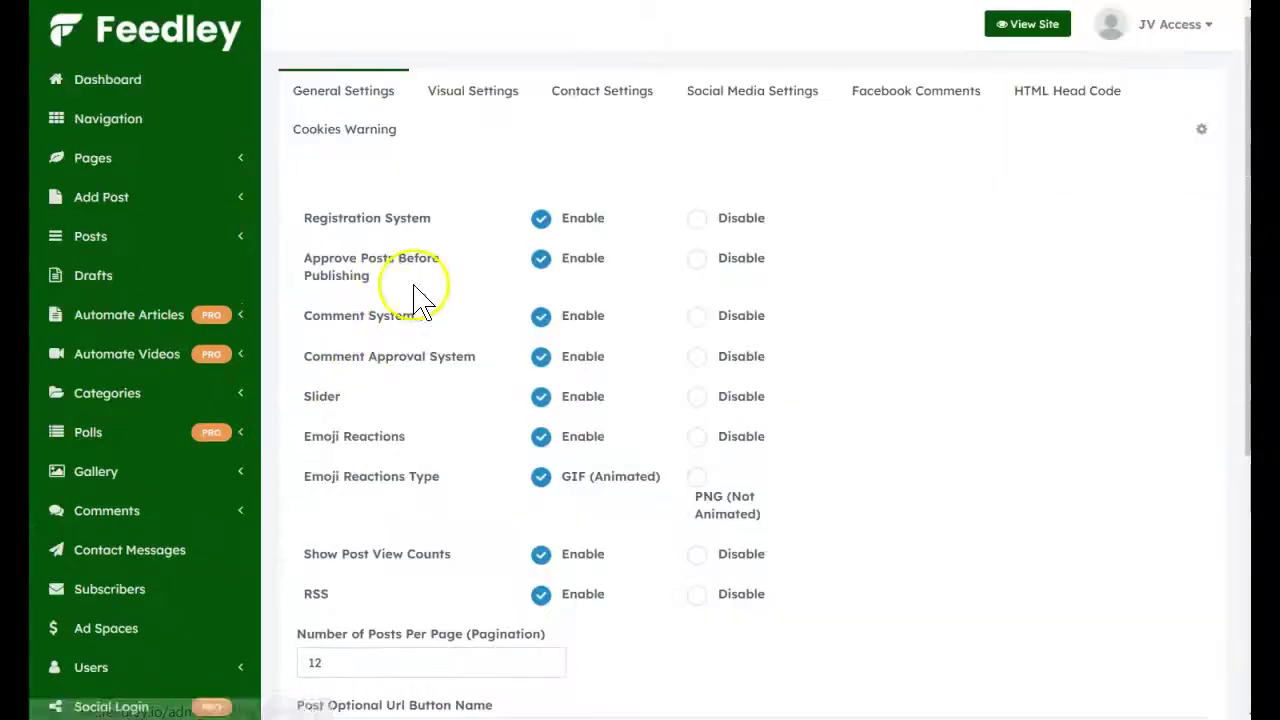
left_click(749, 100)
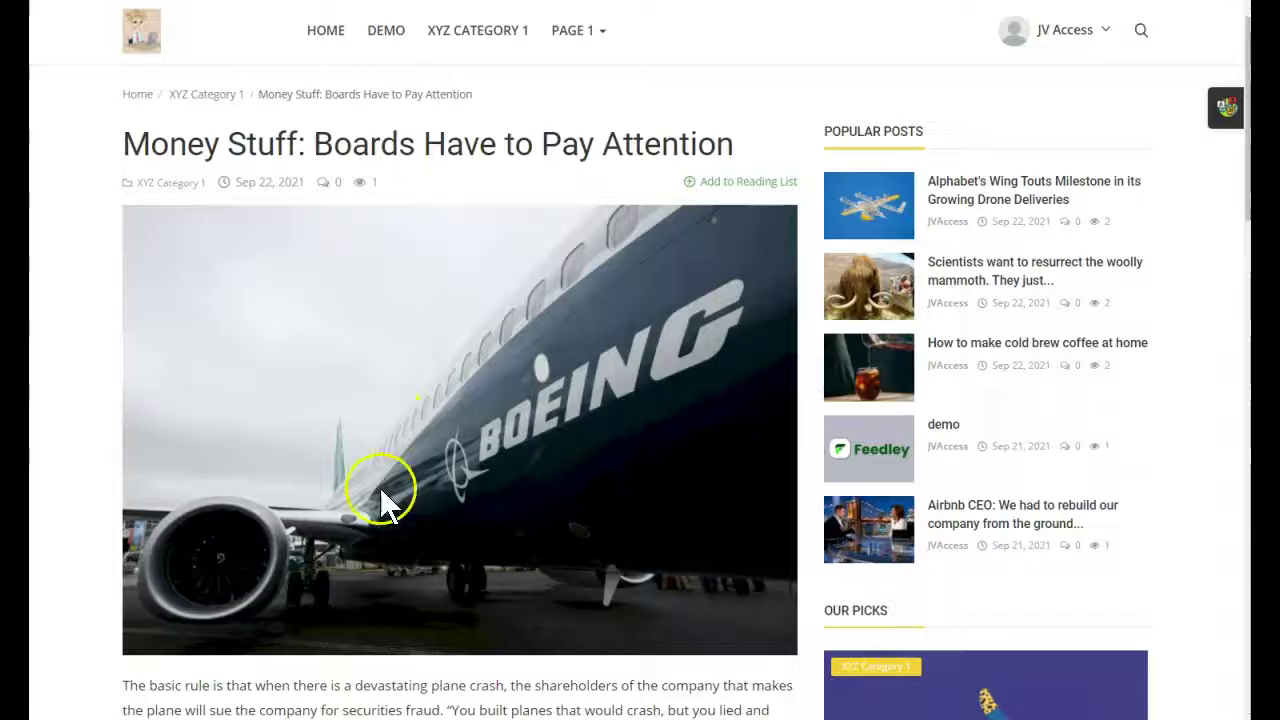
- Examine the live Money Stuff post's link button, social sharing buttons, reactions, related posts and comment area
scroll(468, 548, "down", 5)
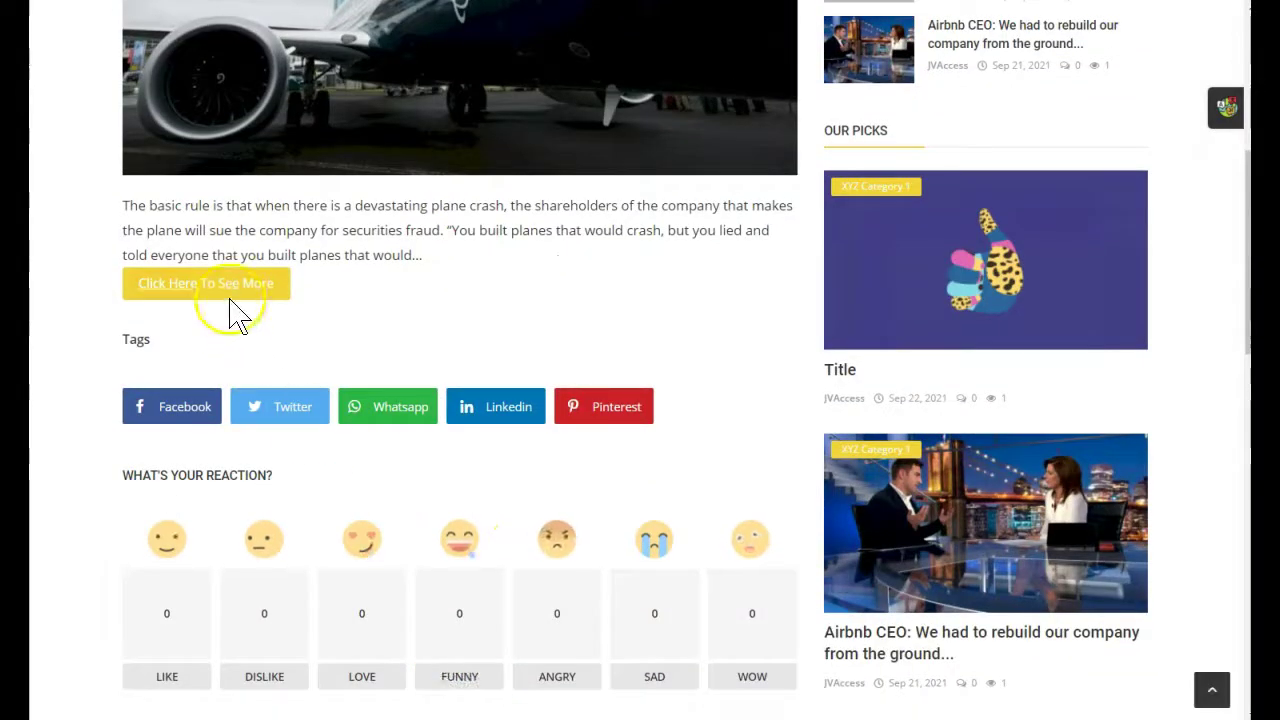
scroll(620, 395, "up", 5)
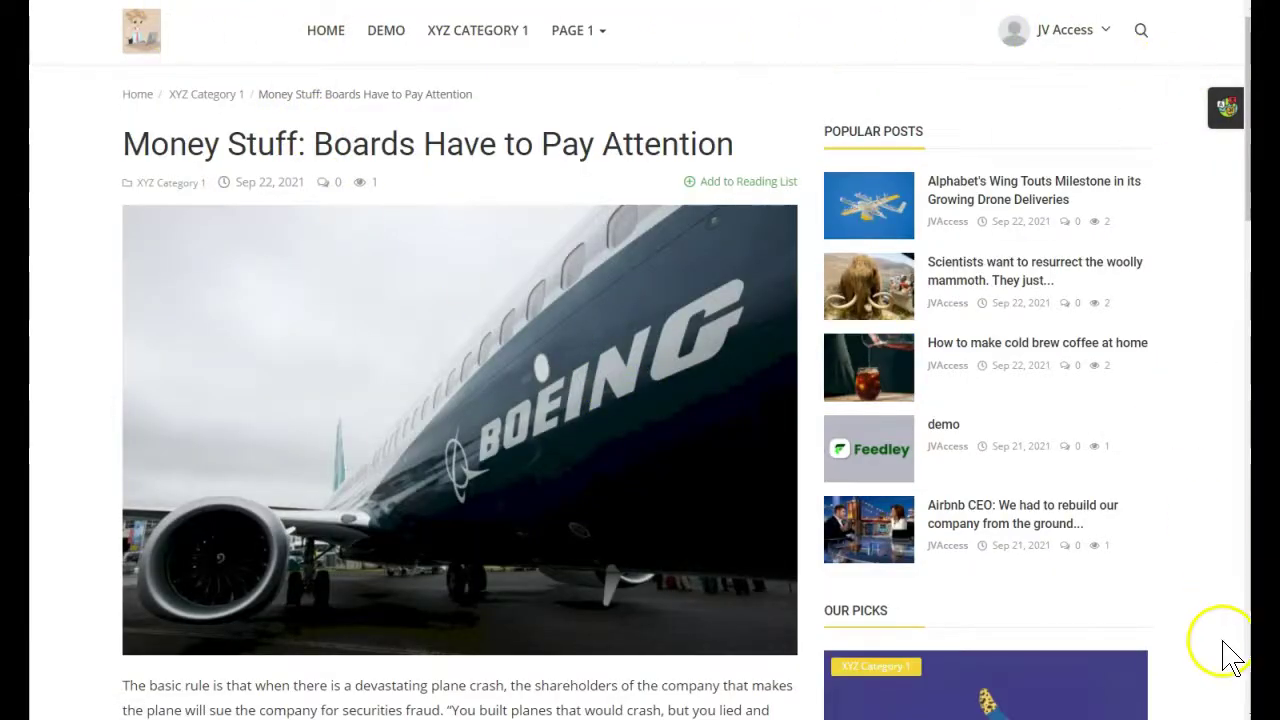
scroll(630, 350, "down", 5)
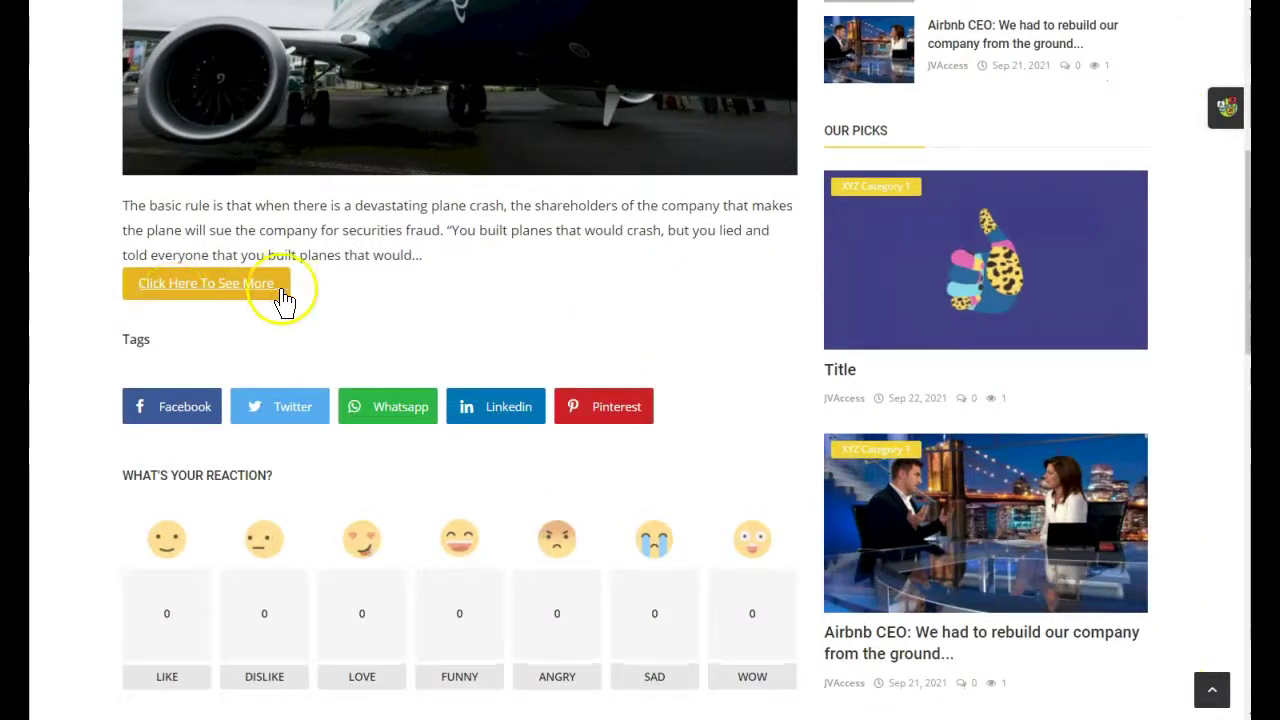
scroll(386, 306, "down", 2)
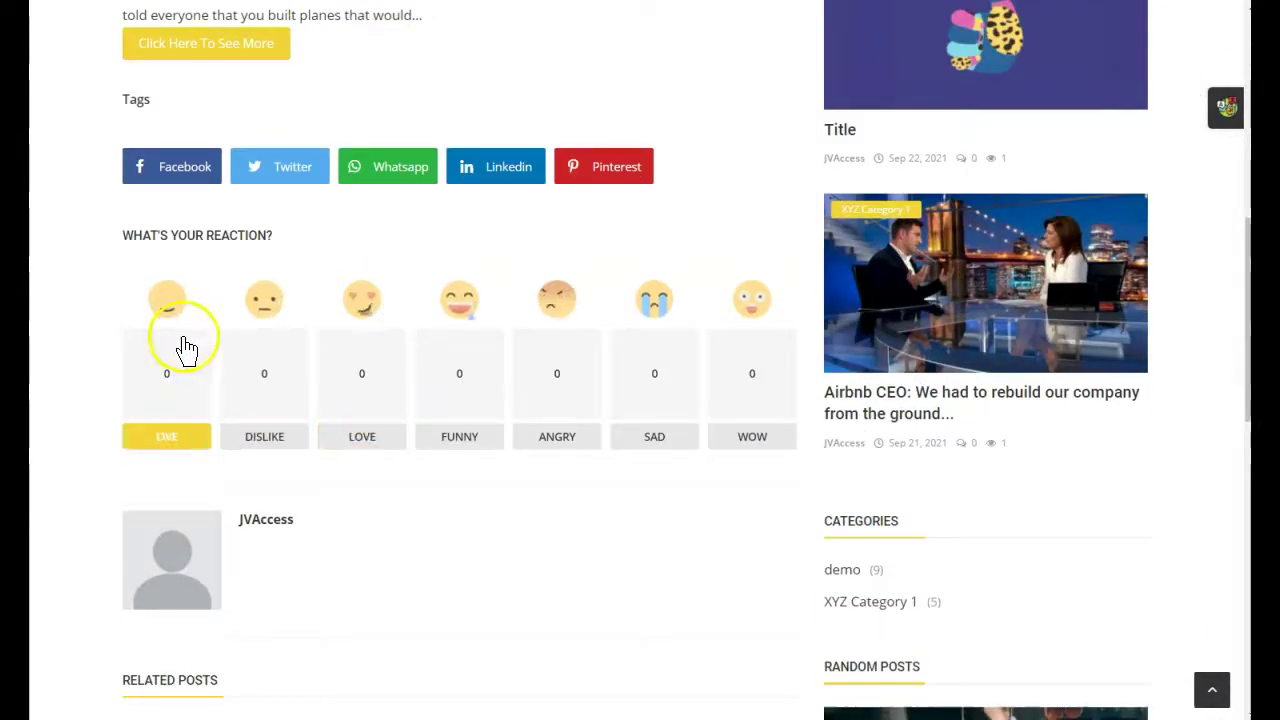
scroll(663, 562, "down", 3)
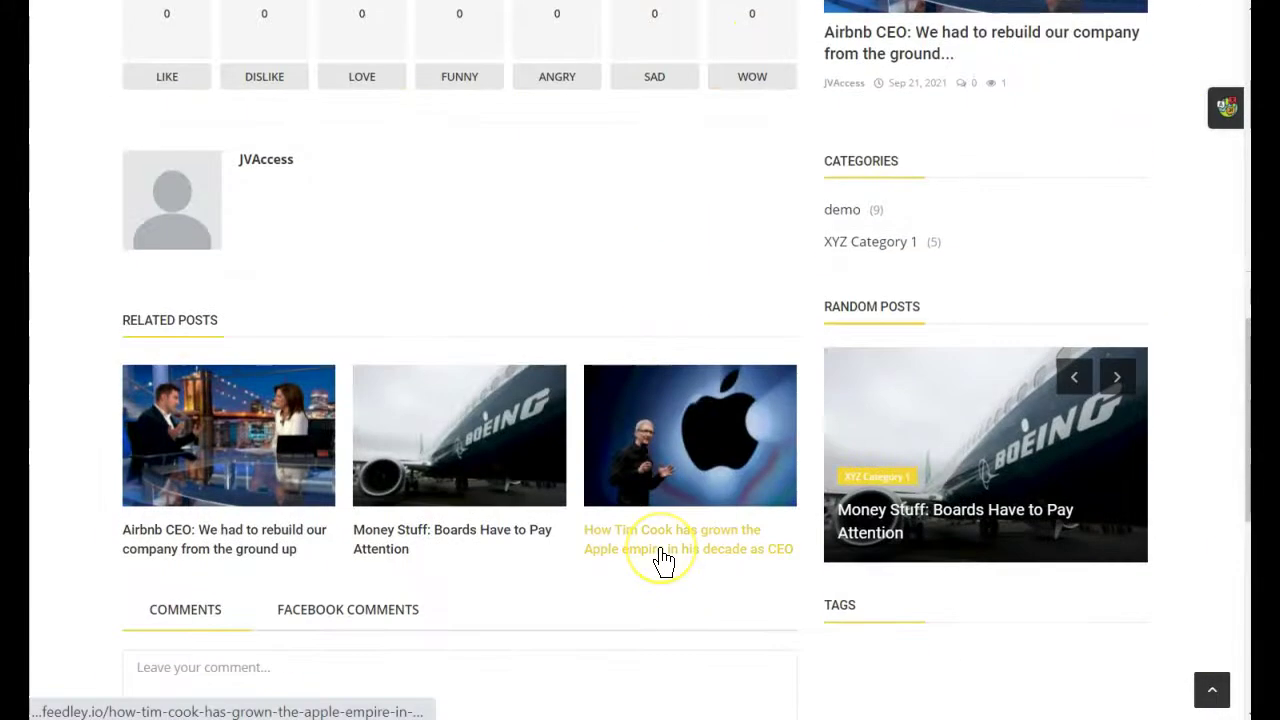
scroll(663, 562, "down", 2)
left_click(223, 438)
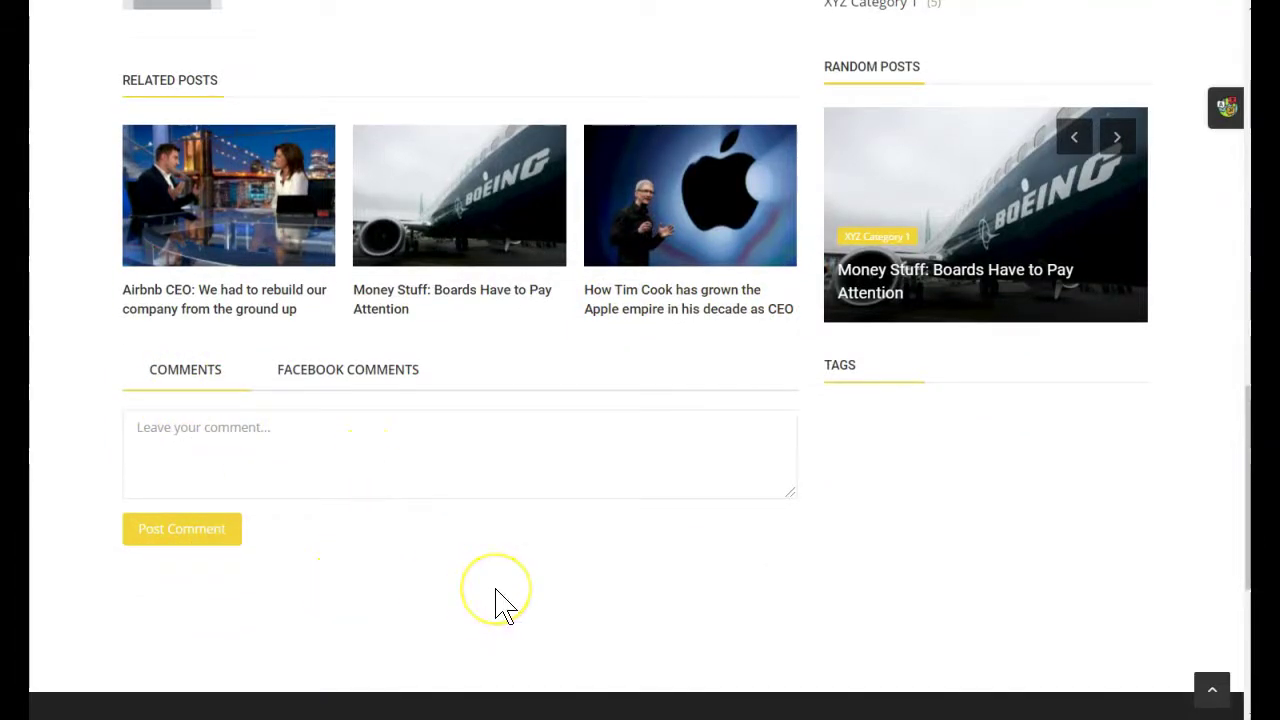
scroll(494, 606, "down", 4)
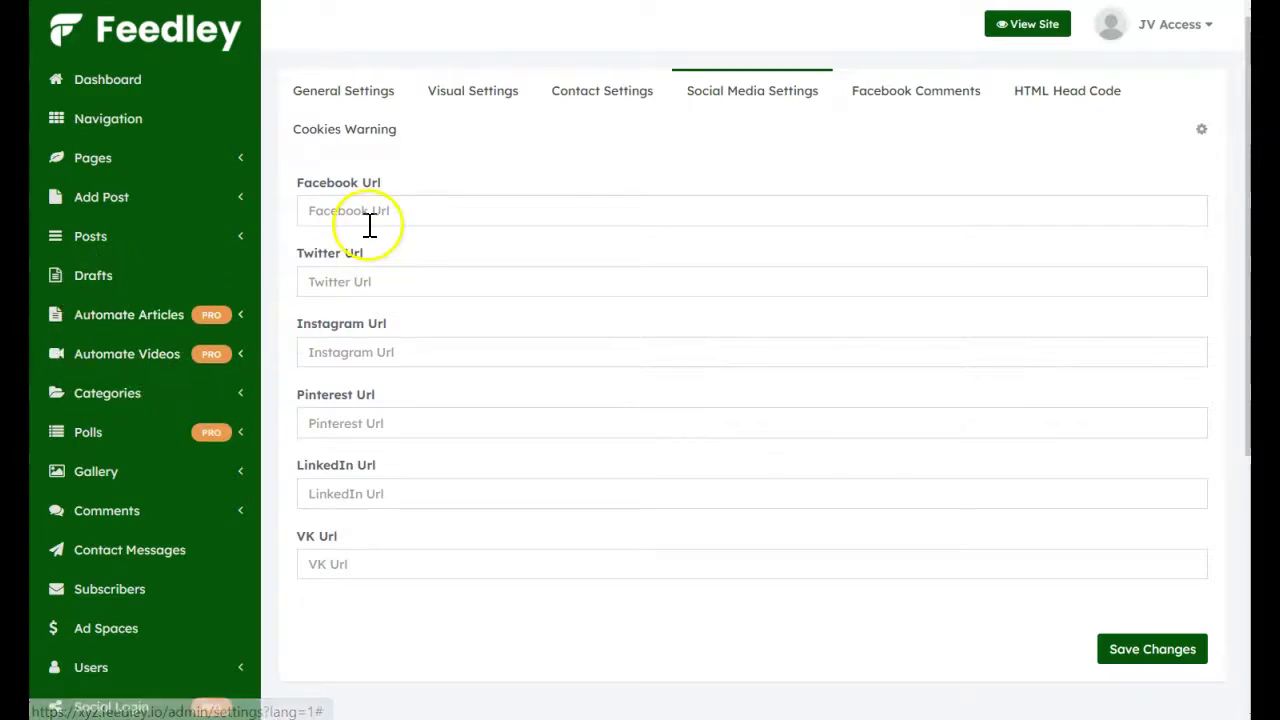
- Open the Add Video form in the admin area, review its video, thumbnail, category and content fields, and return to the dashboard
left_click(231, 208)
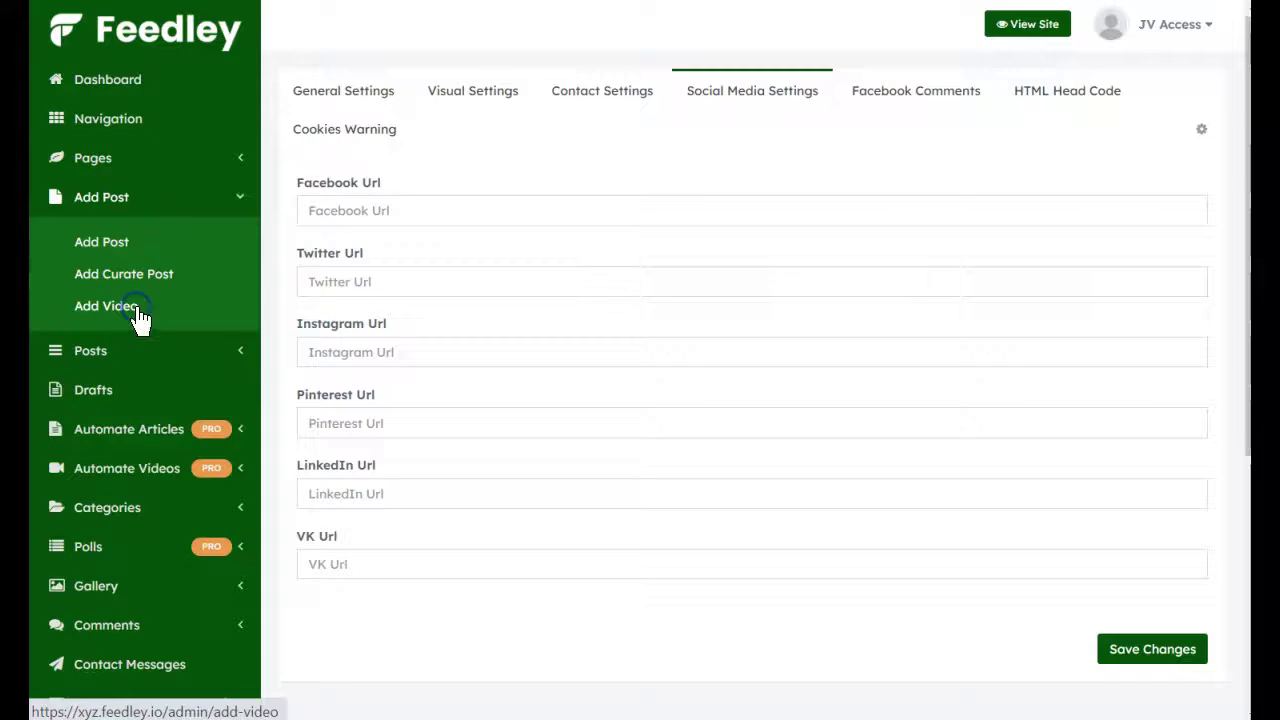
left_click(137, 310)
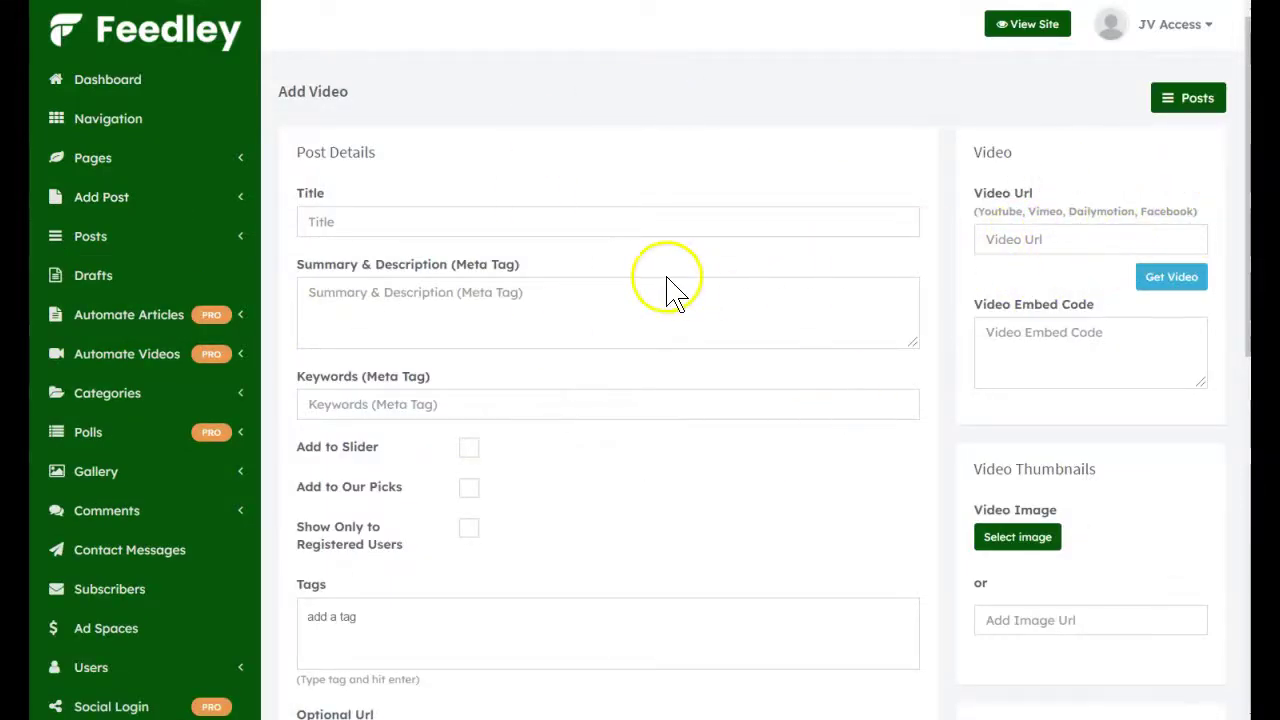
scroll(646, 537, "down", 5)
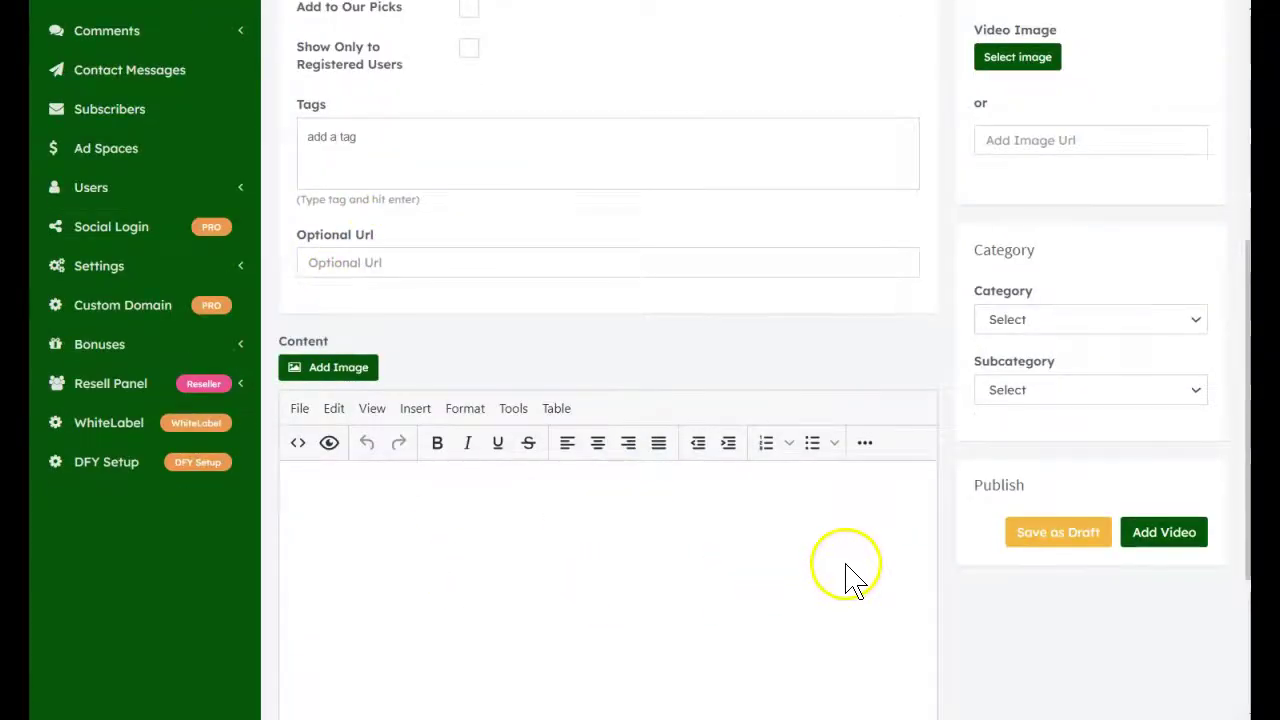
scroll(846, 571, "down", 3)
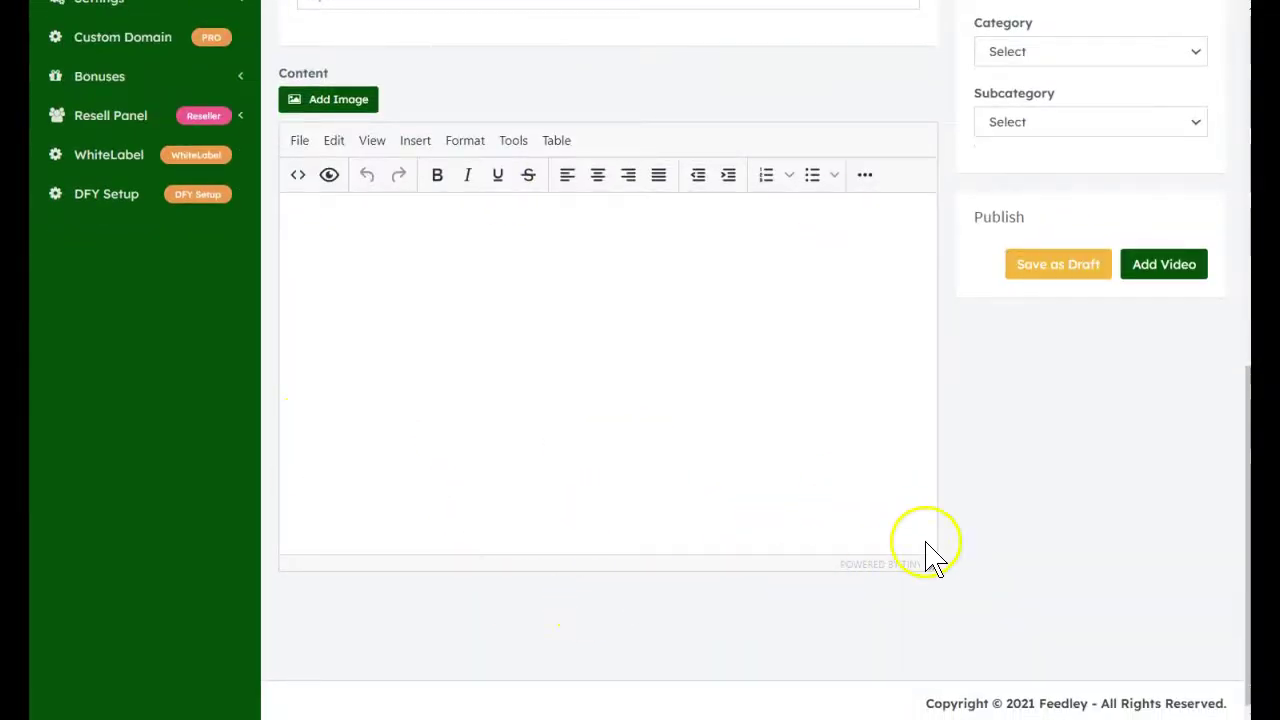
scroll(786, 409, "up", 8)
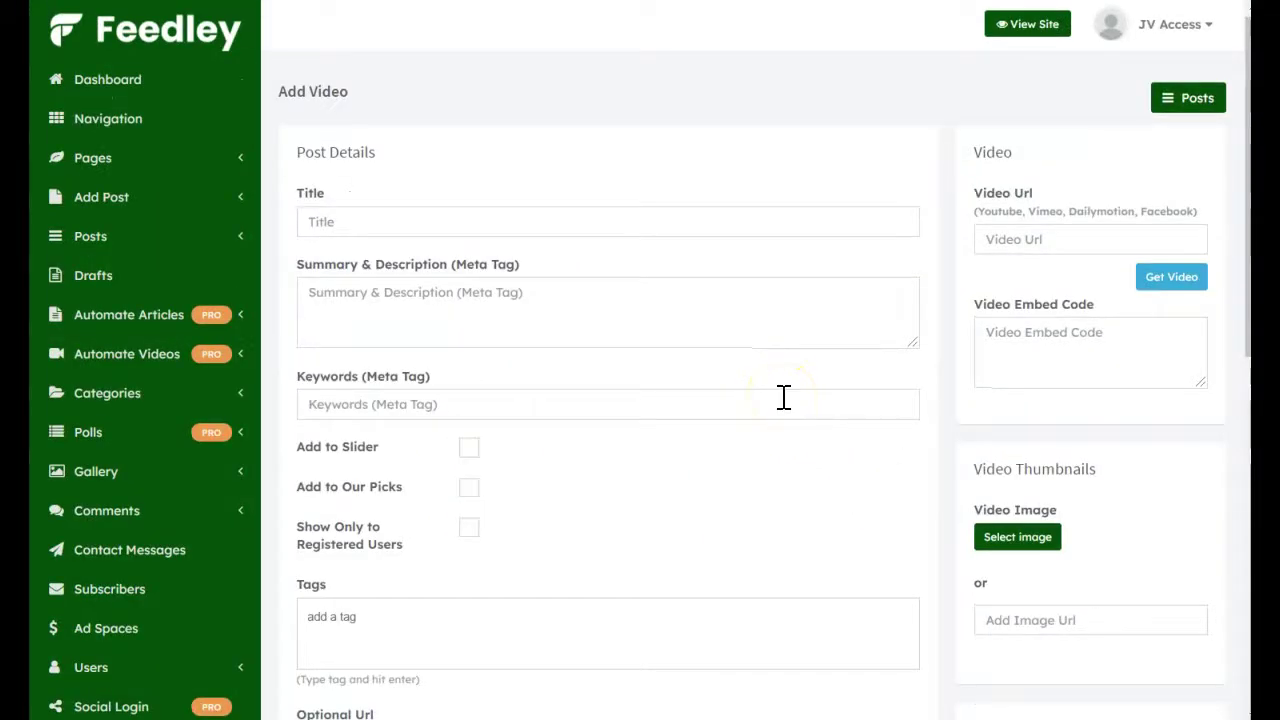
left_click(110, 84)
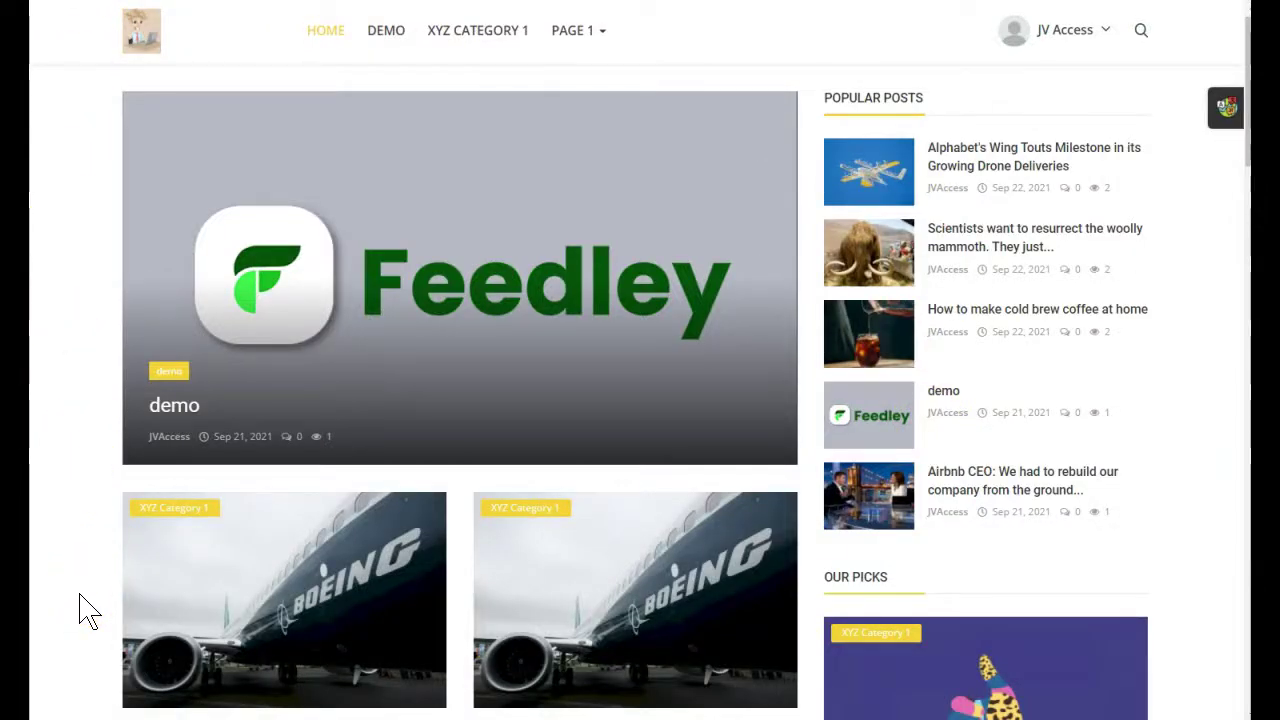
- Open the first Money Stuff post from the live homepage and review its image, rewritten excerpt, link button and sharing buttons
left_click(80, 583)
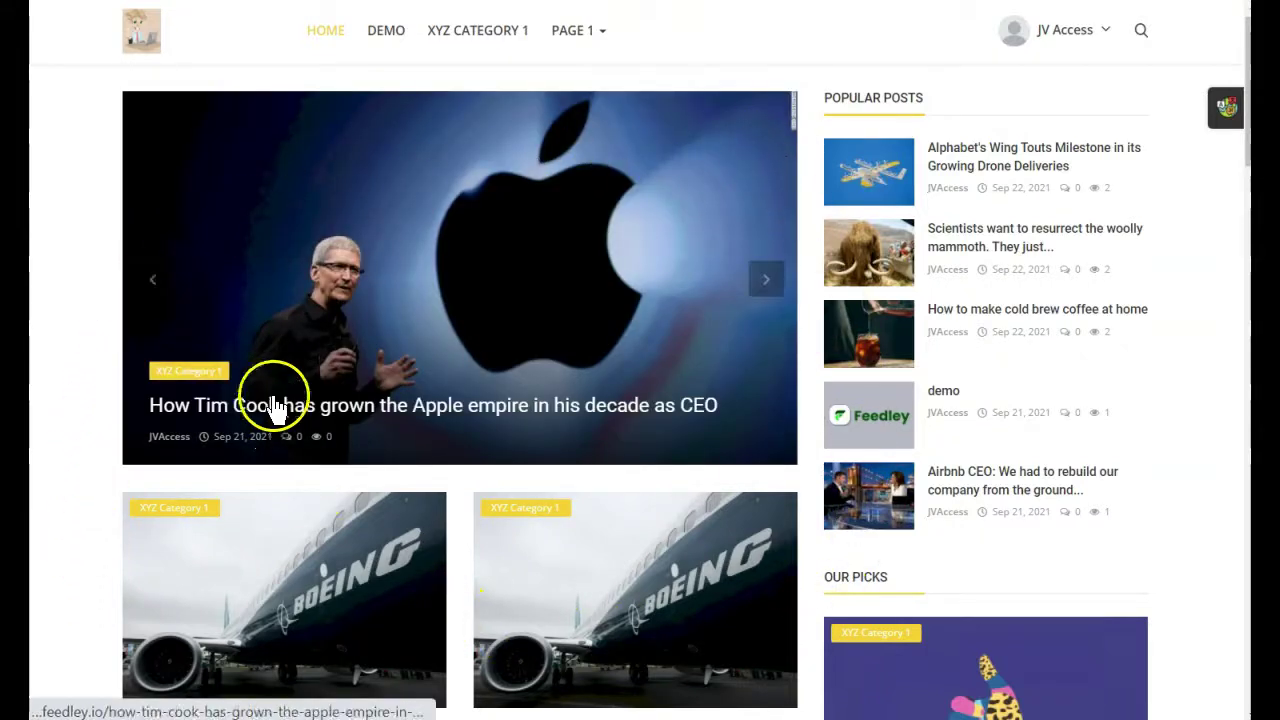
left_click(324, 632)
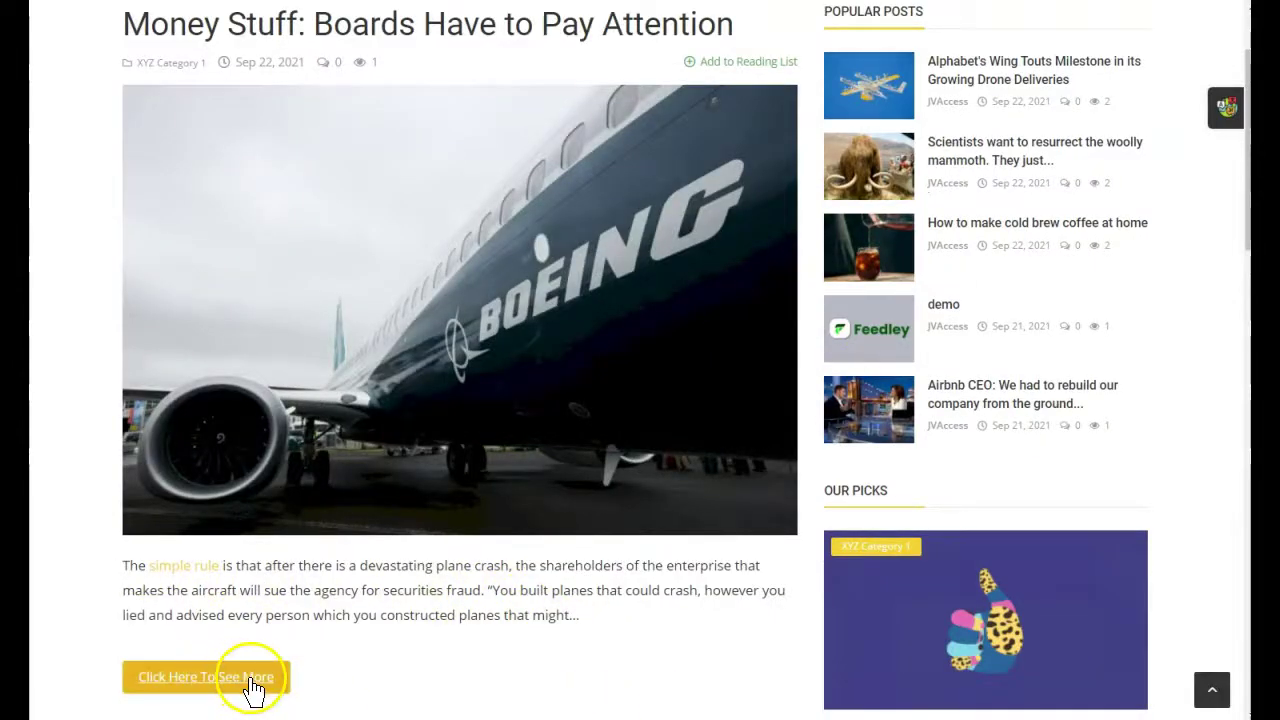
scroll(515, 685, "down", 3)
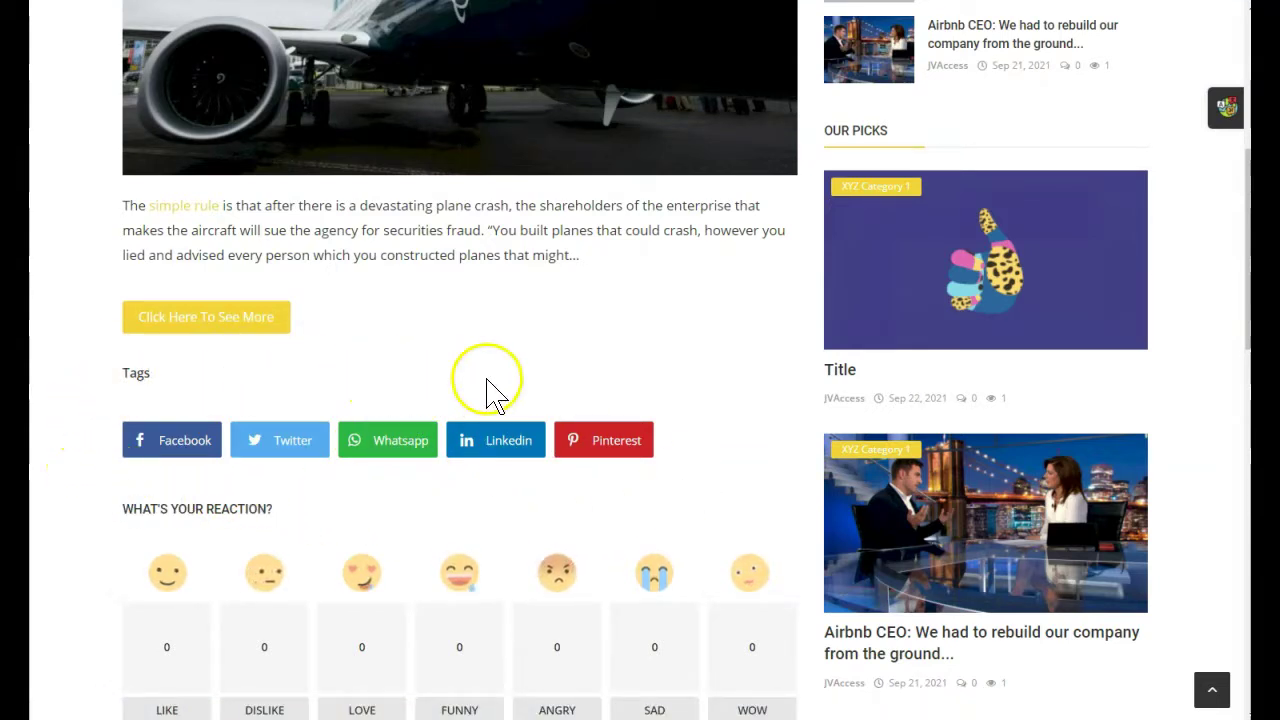
scroll(370, 400, "up", 4)
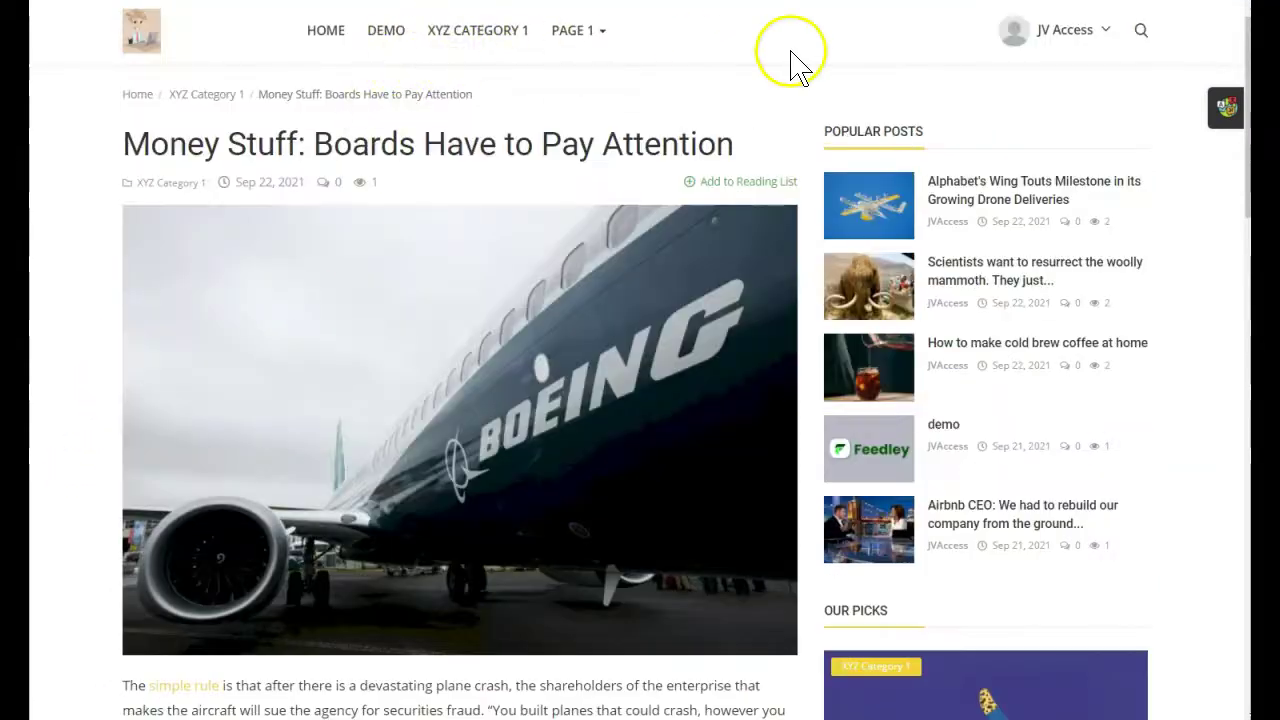
scroll(943, 629, "down", 3)
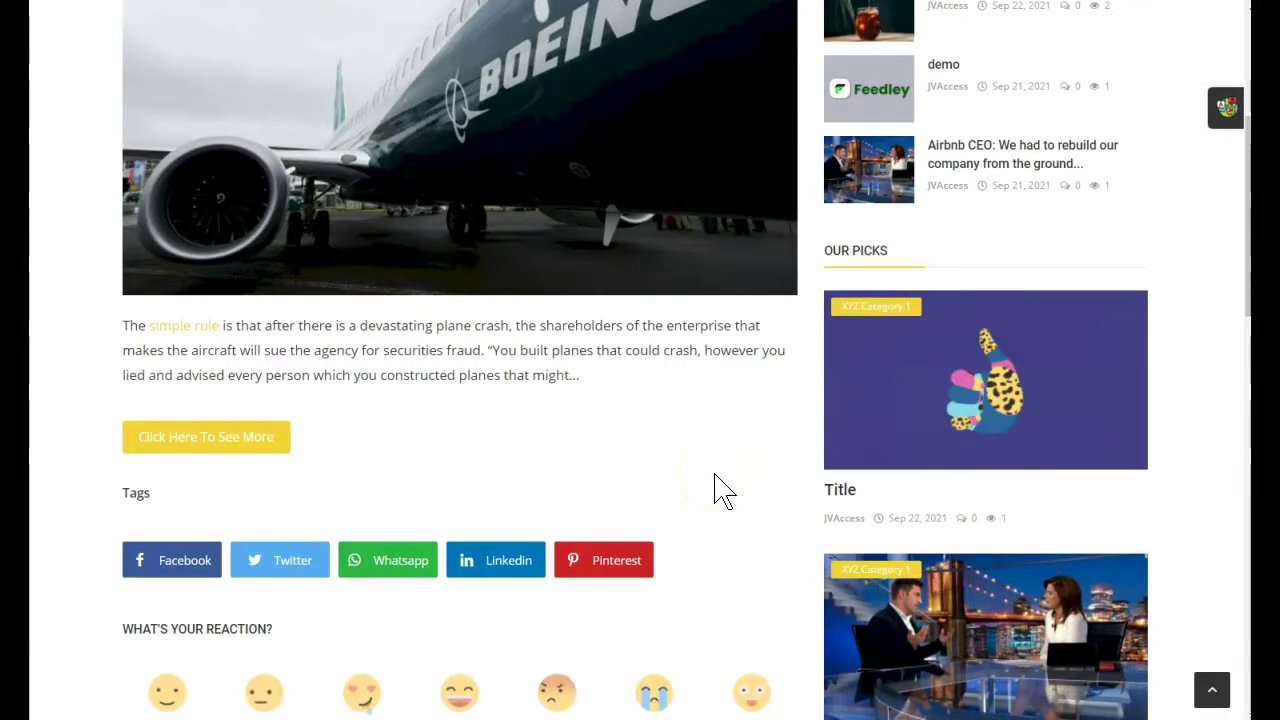
scroll(723, 490, "up", 3)
- Return to the live site's homepage and look over its post cards and featured slider
left_click(326, 40)
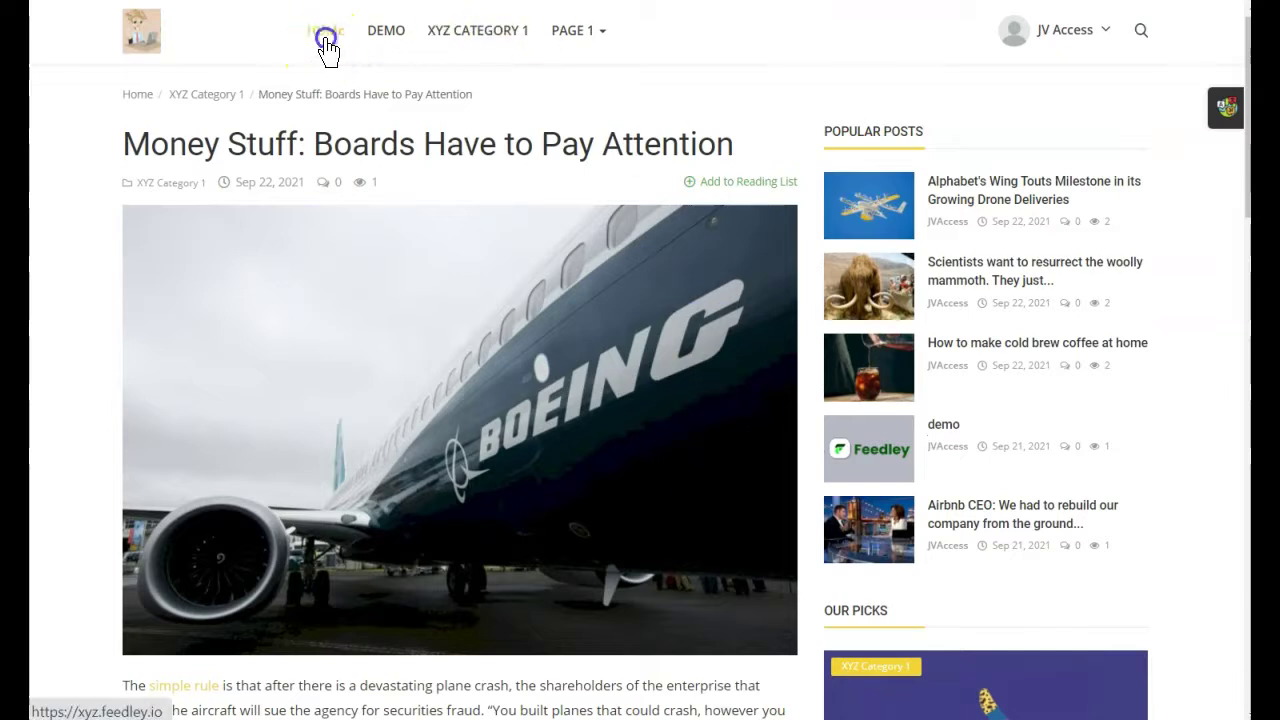
scroll(500, 480, "down", 3)
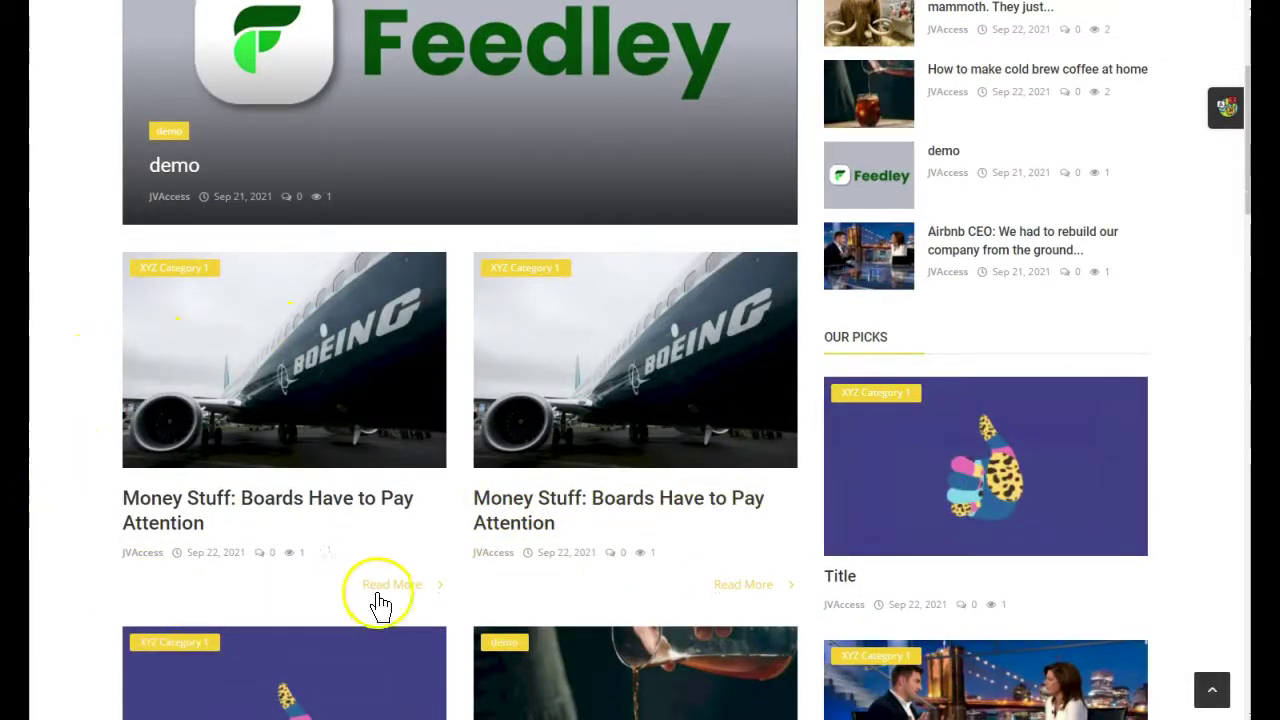
scroll(788, 572, "down", 3)
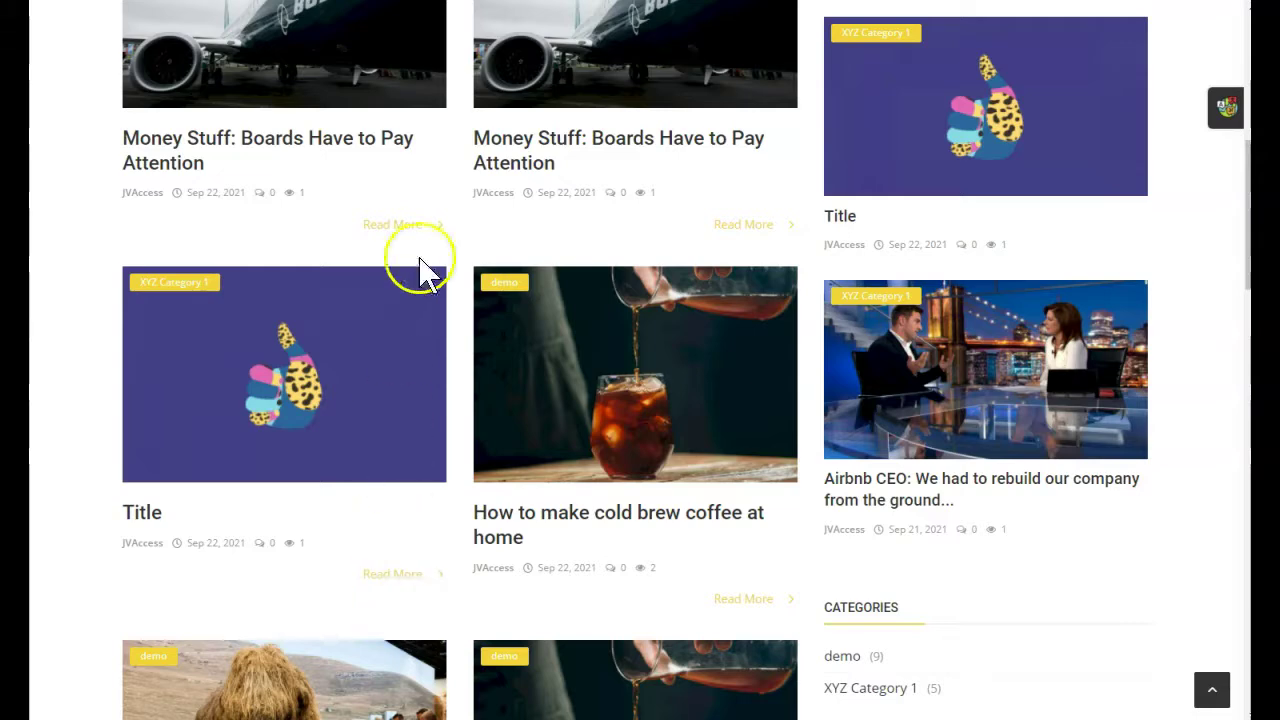
scroll(466, 514, "up", 5)
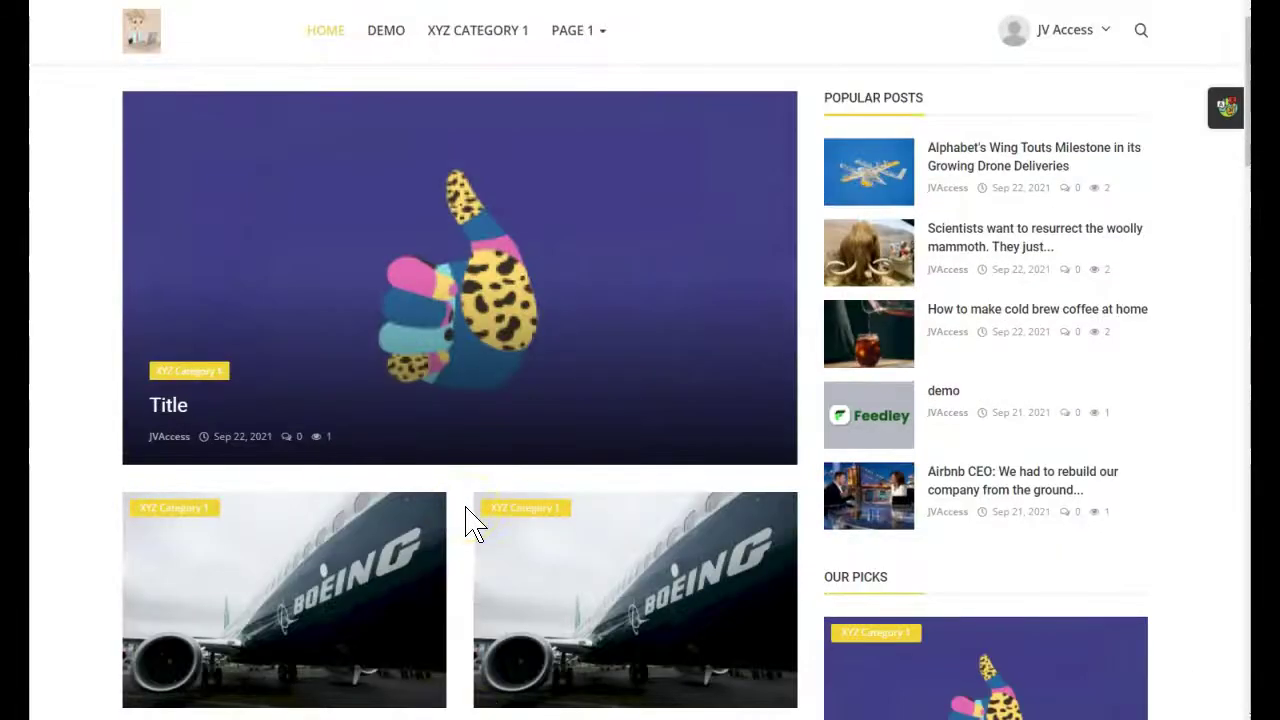